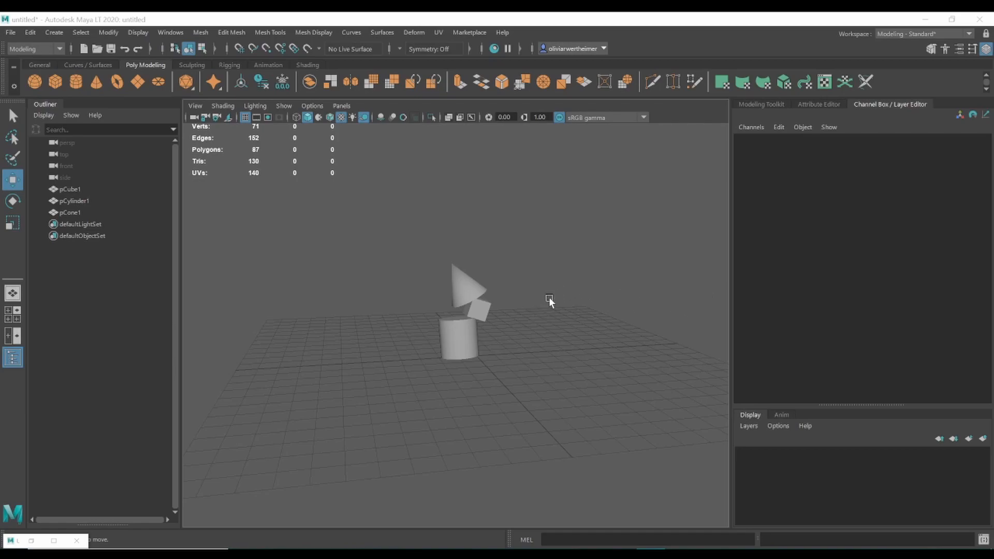
# Close the open Steam window.
pyautogui.keyDown('alt'); pyautogui.moveTo(385, 302); pyautogui.dragTo(629, 336, button='right'); pyautogui.keyUp('alt')
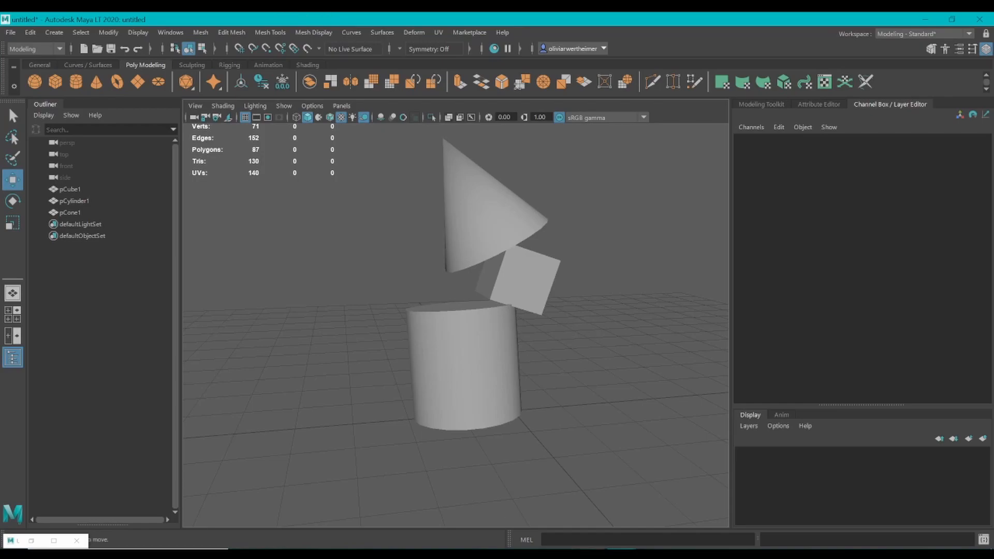
pyautogui.moveTo(593, 553)
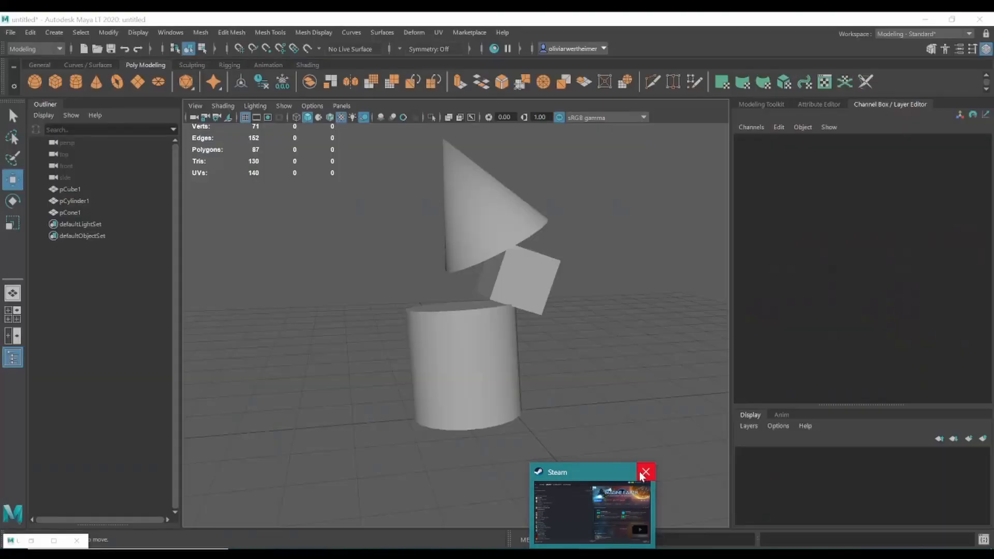
pyautogui.click(645, 473)
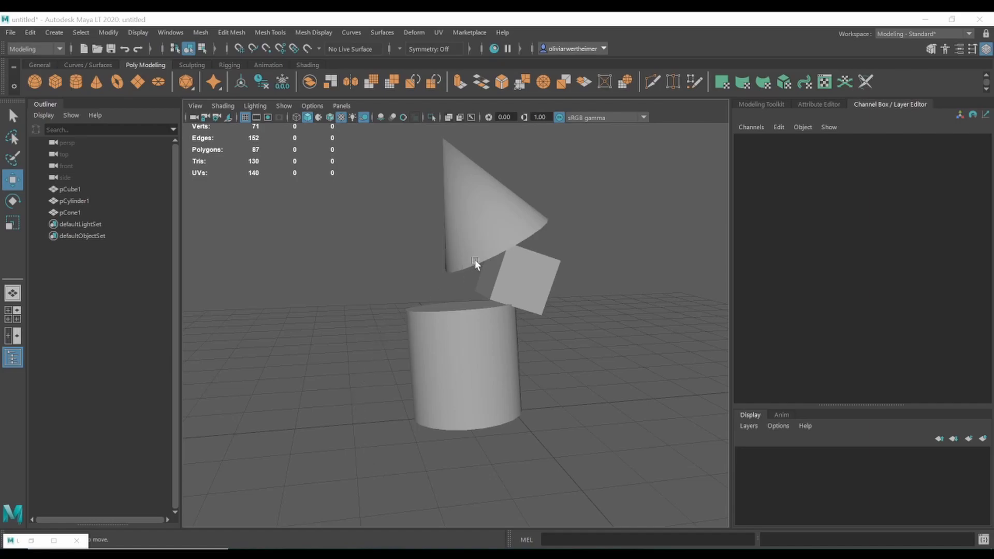
# Select the cone, cube and cylinder in turn to examine each mesh.
pyautogui.click(486, 219)
pyautogui.click(524, 282)
pyautogui.click(477, 348)
pyautogui.click(485, 248)
pyautogui.click(520, 299)
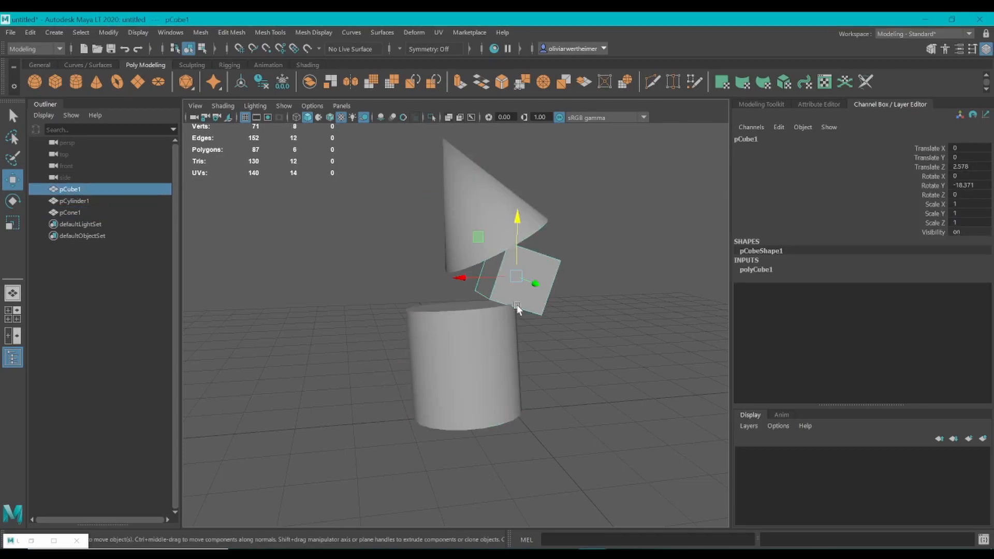
pyautogui.click(471, 332)
pyautogui.click(518, 253)
pyautogui.click(477, 209)
pyautogui.click(508, 281)
pyautogui.click(467, 351)
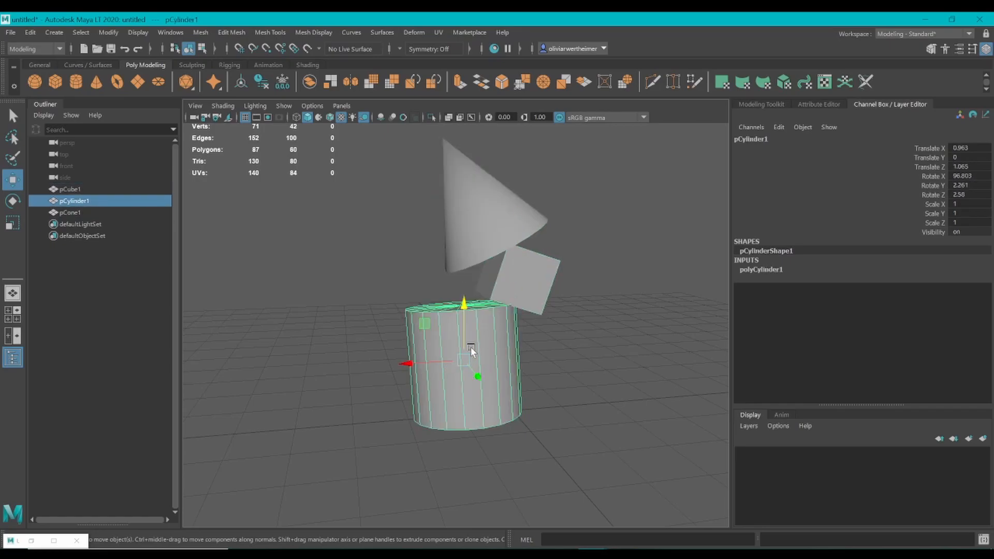
# Select the cube, cylinder and cone together and delete their construction history.
pyautogui.keyDown('alt'); pyautogui.moveTo(569, 316); pyautogui.dragTo(579, 287); pyautogui.keyUp('alt')
pyautogui.keyDown('alt'); pyautogui.moveTo(579, 288); pyautogui.dragTo(557, 316, button='middle'); pyautogui.keyUp('alt')
pyautogui.keyDown('alt'); pyautogui.moveTo(557, 316); pyautogui.dragTo(594, 310, button='right'); pyautogui.keyUp('alt')
pyautogui.keyDown('alt'); pyautogui.moveTo(686, 311); pyautogui.dragTo(588, 311, button='right'); pyautogui.keyUp('alt')
pyautogui.keyDown('alt'); pyautogui.moveTo(588, 310); pyautogui.dragTo(516, 362); pyautogui.keyUp('alt')
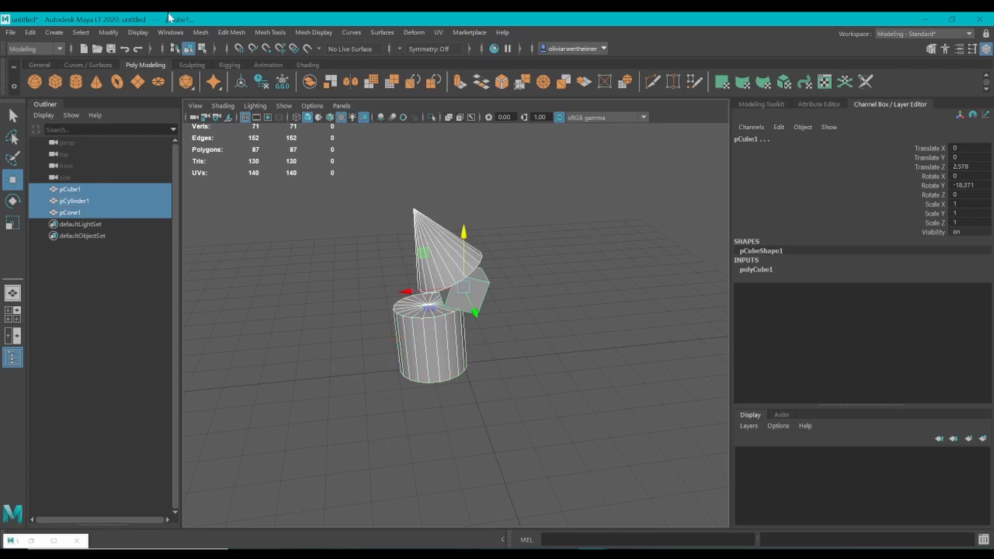
pyautogui.click(32, 32)
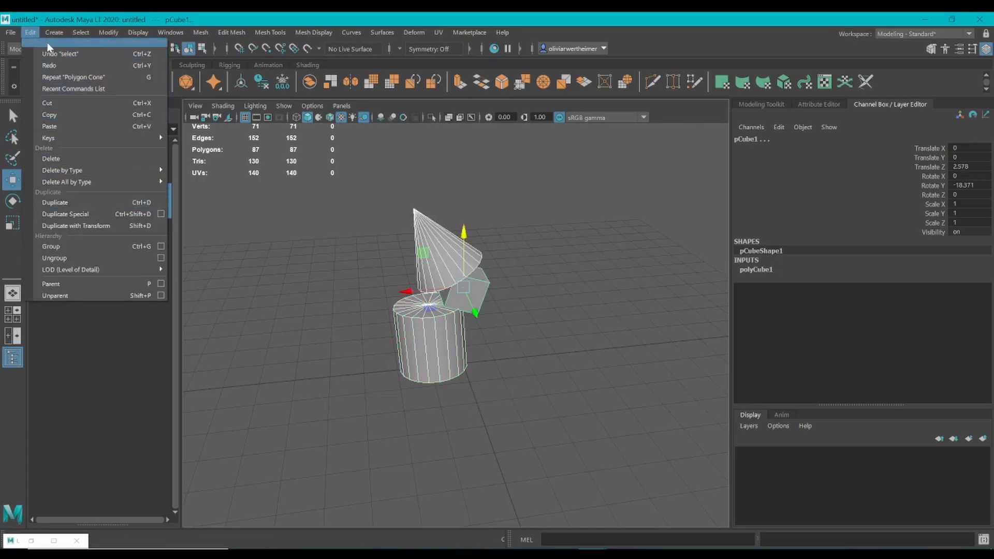
pyautogui.moveTo(115, 182)
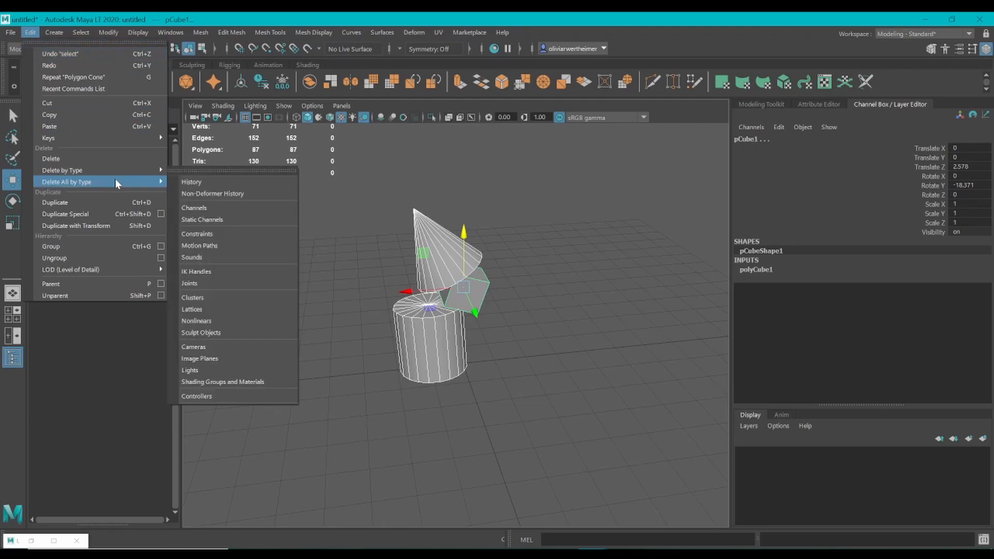
pyautogui.moveTo(147, 170)
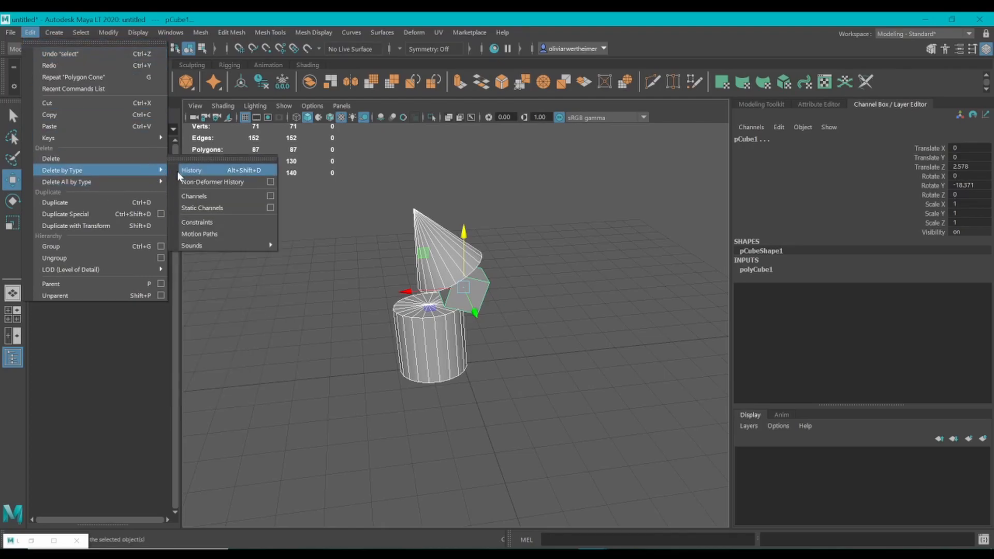
pyautogui.click(182, 170)
# Freeze the transformations of the selected cube, cylinder and cone.
pyautogui.click(106, 32)
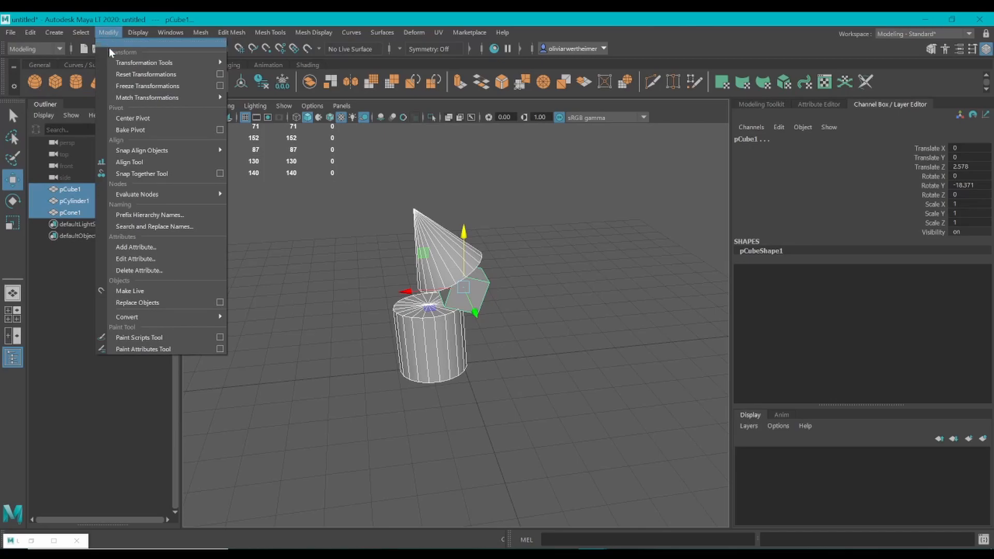
pyautogui.click(149, 86)
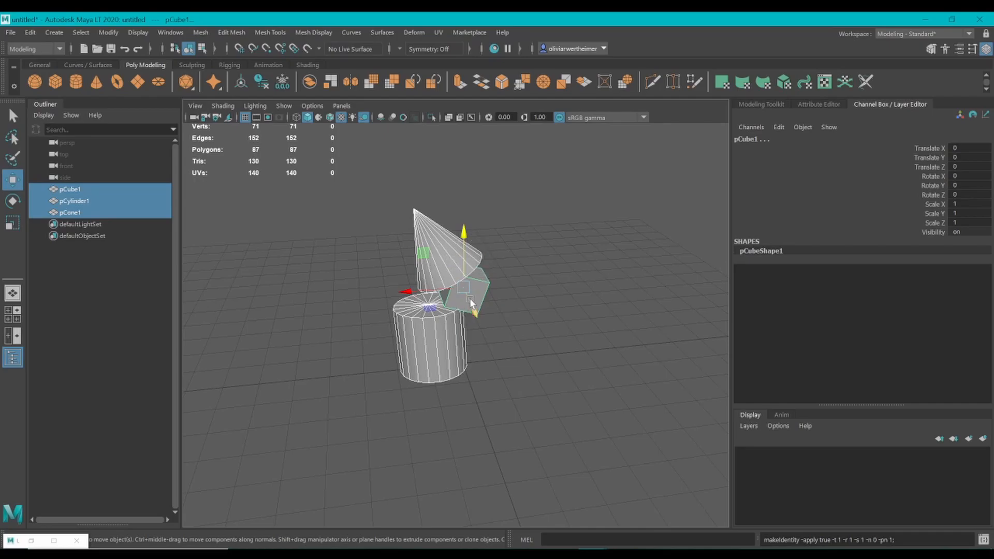
pyautogui.click(227, 29)
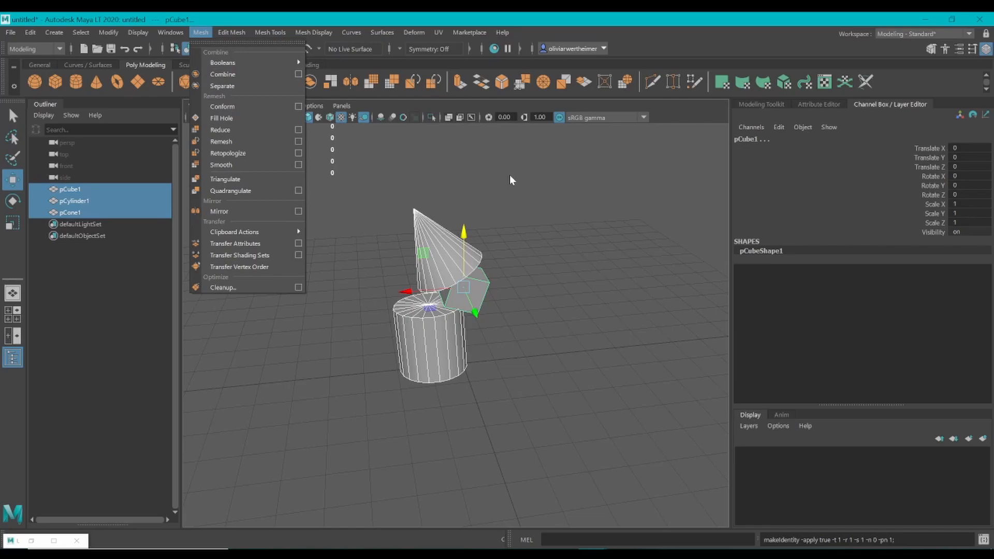
# Select only the cone and open its UVs in the UV Editor, placed clear of the mesh.
pyautogui.click(446, 244)
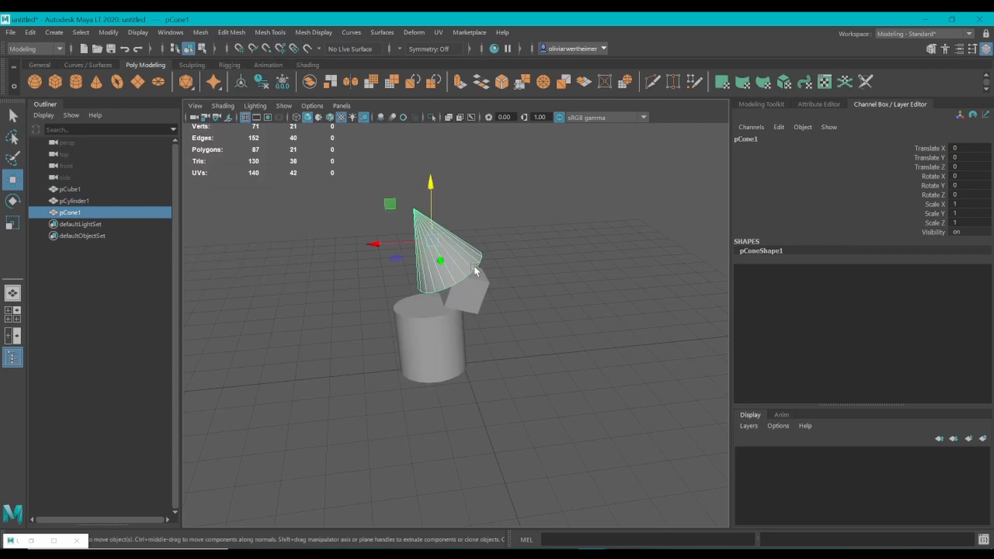
pyautogui.click(433, 32)
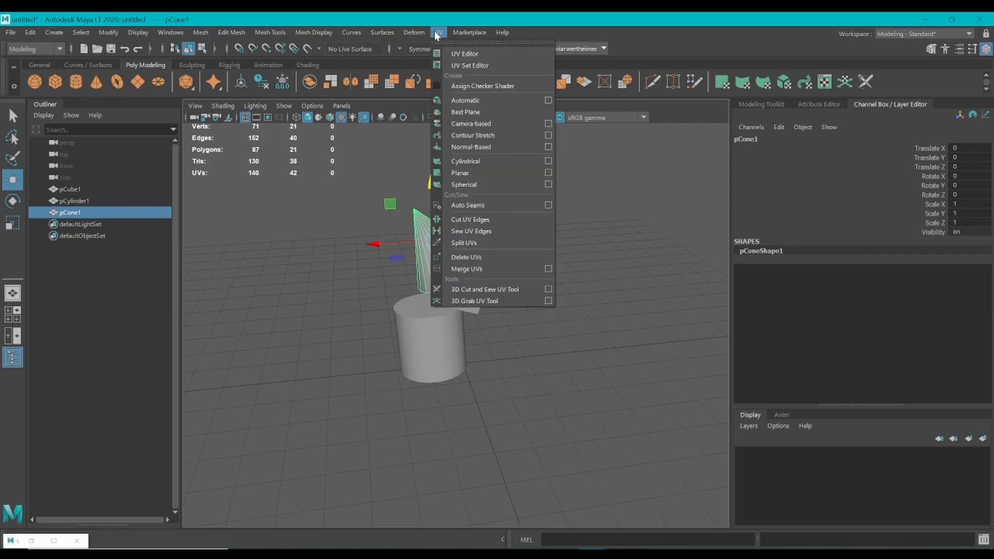
pyautogui.click(455, 55)
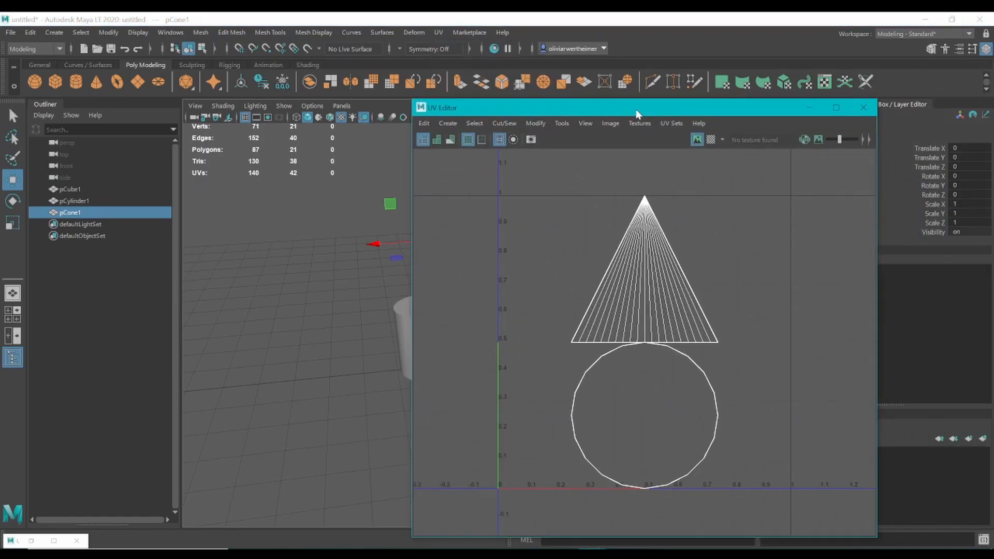
pyautogui.moveTo(642, 121); pyautogui.dragTo(700, 82)
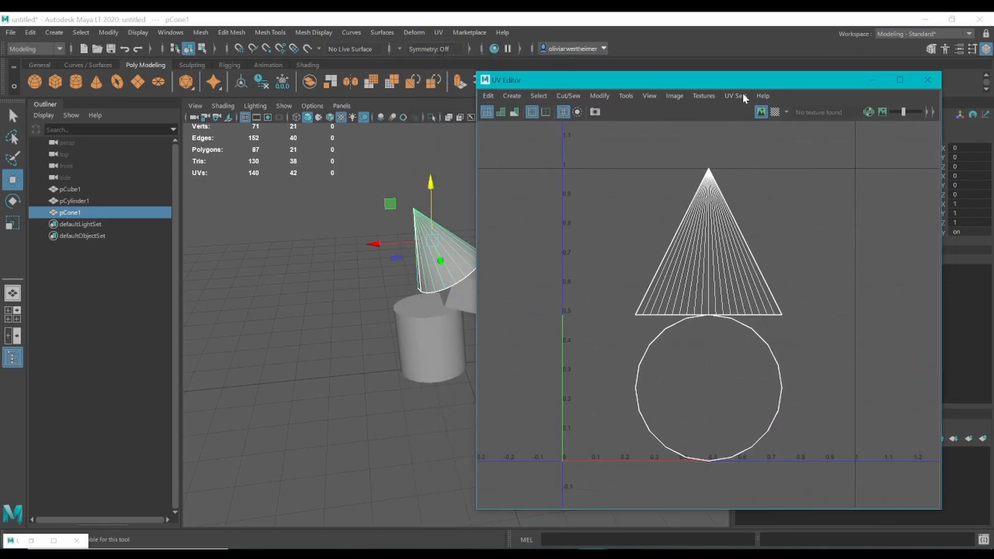
# Preview the checker map on the cone's UVs, then switch the checker off.
pyautogui.click(775, 112)
pyautogui.scroll(3, 462, 256)
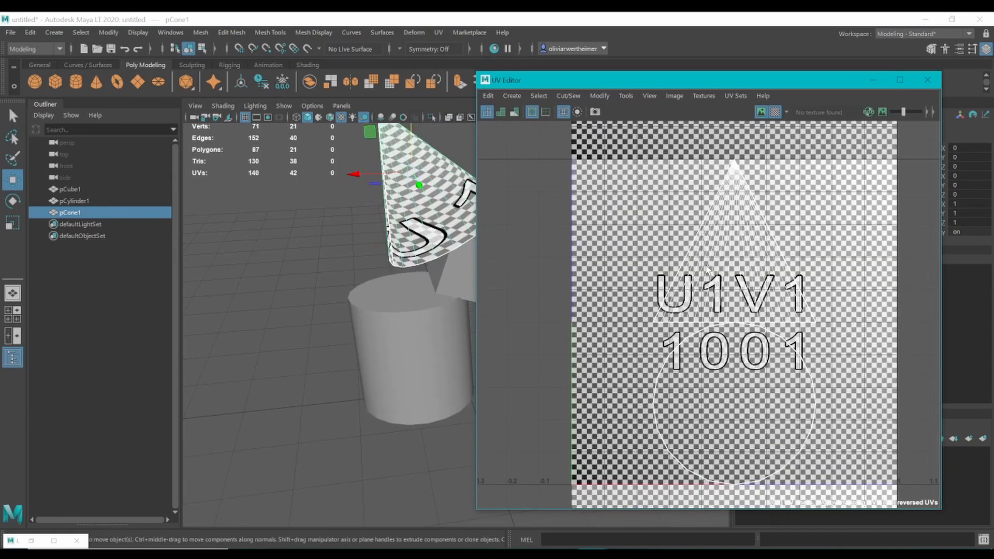
pyautogui.scroll(-3, 705, 265)
pyautogui.click(776, 112)
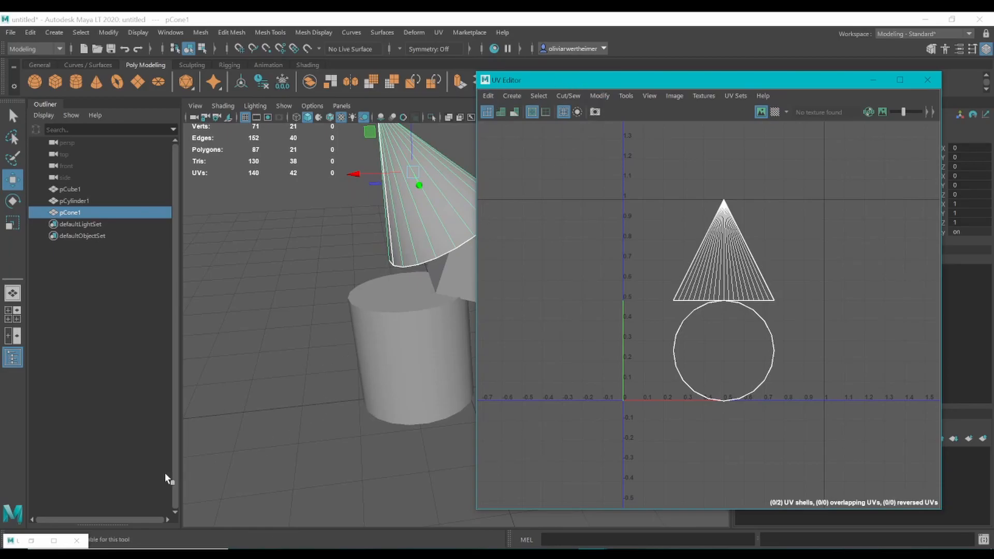
# Restore the UV Toolkit beside the UV Editor and expand its Cut and Sew options.
pyautogui.click(31, 541)
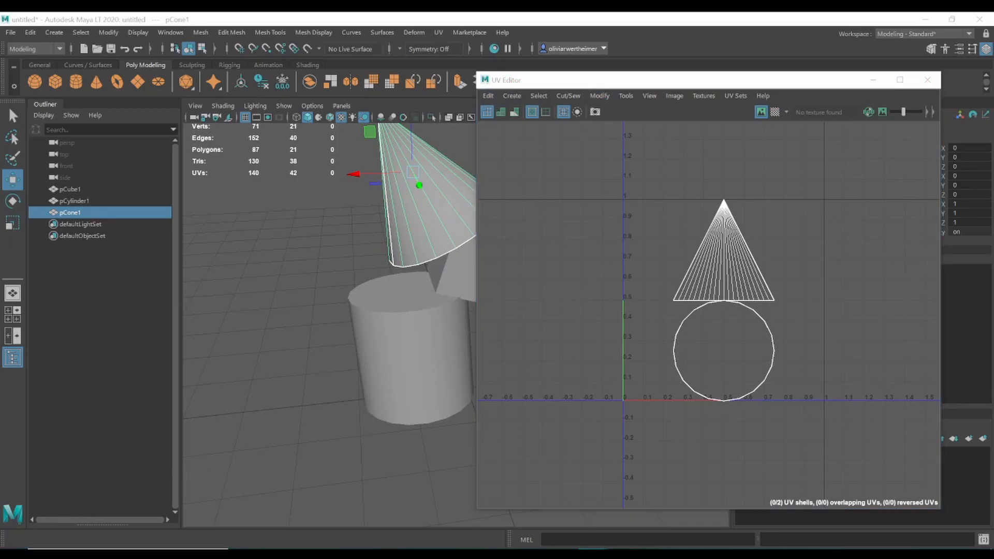
pyautogui.moveTo(639, 260); pyautogui.dragTo(332, 72)
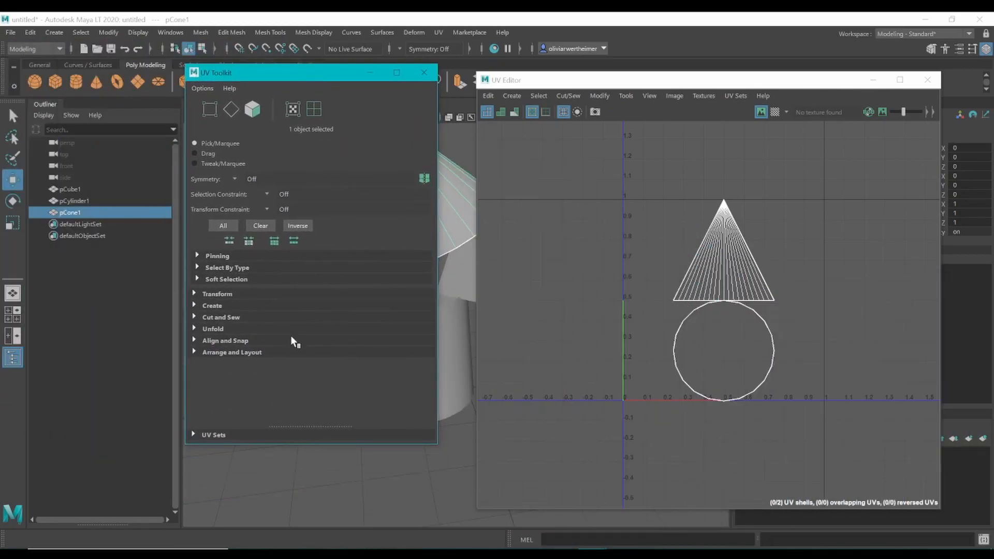
pyautogui.click(194, 317)
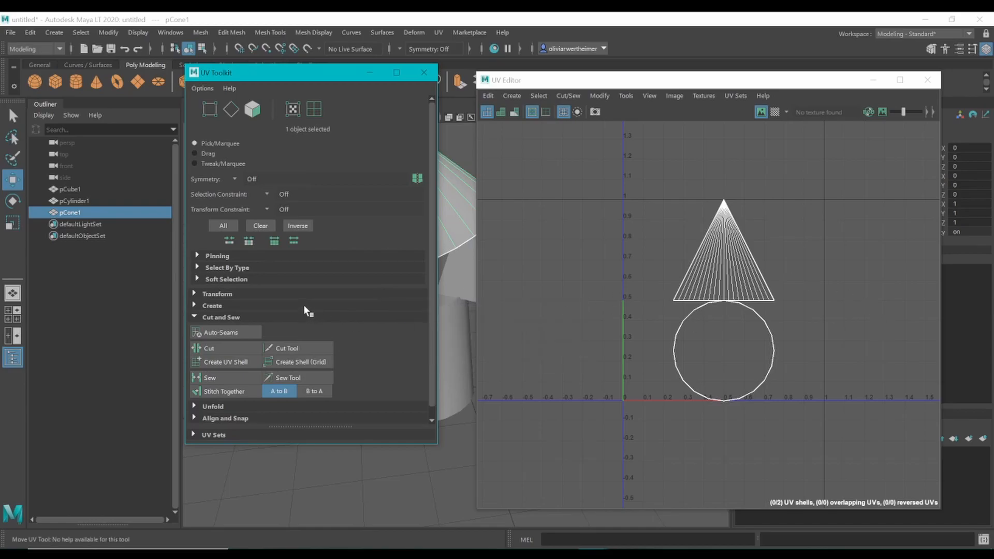
# Unfold both UV shells of the cone and check them briefly with the checker map.
pyautogui.moveTo(674, 252); pyautogui.dragTo(628, 219, button='right')
pyautogui.moveTo(628, 222); pyautogui.dragTo(789, 393)
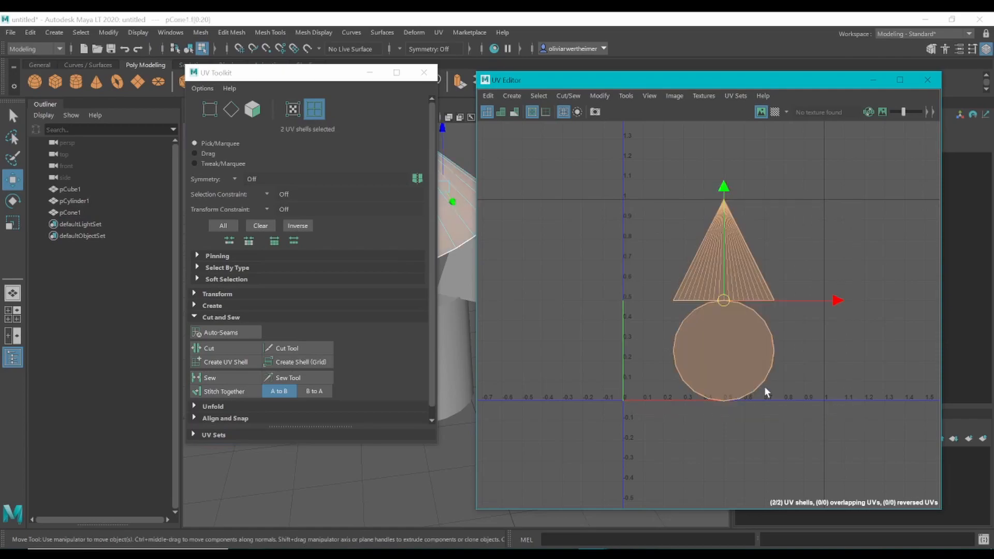
pyautogui.scroll(-1, 228, 371)
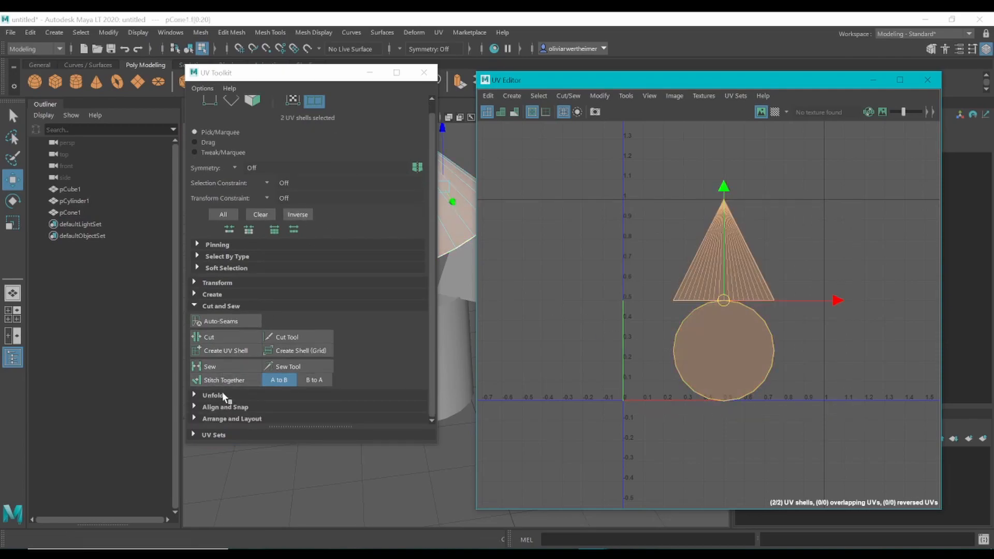
pyautogui.click(209, 395)
pyautogui.click(228, 353)
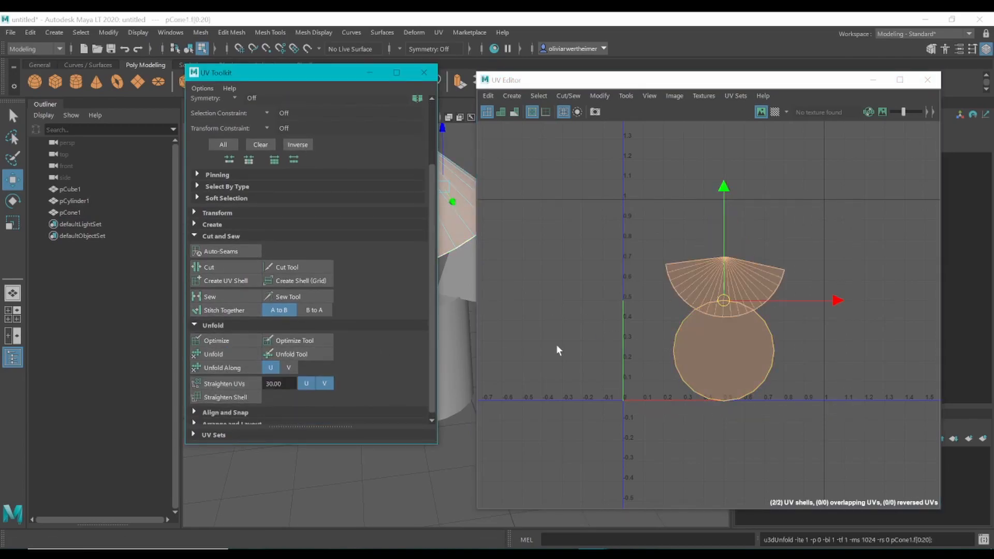
pyautogui.click(775, 112)
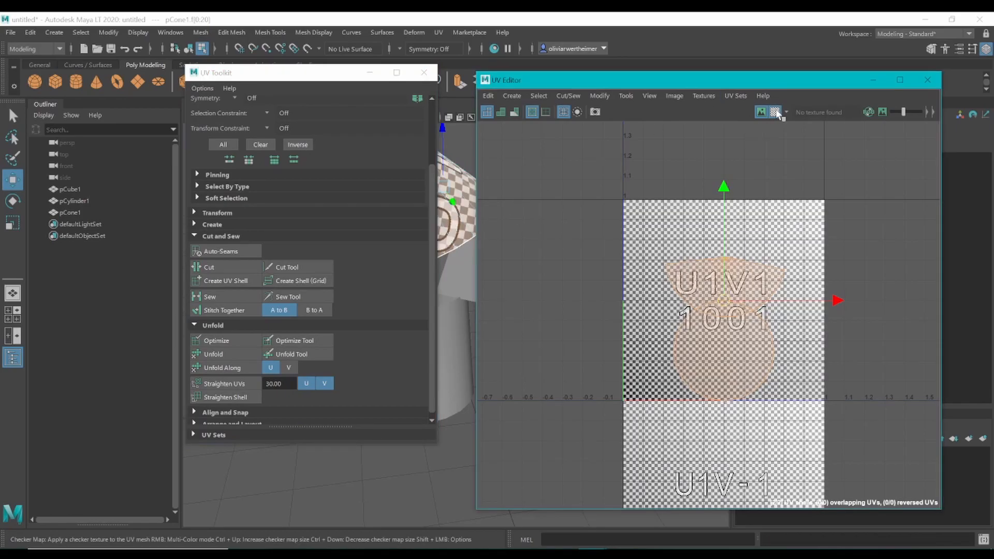
pyautogui.click(775, 112)
# Move the cone's fan-shaped UV shell up off the circular base shell and raise the base shell just beneath it.
pyautogui.click(731, 266)
pyautogui.moveTo(728, 243); pyautogui.dragTo(719, 196)
pyautogui.click(739, 343)
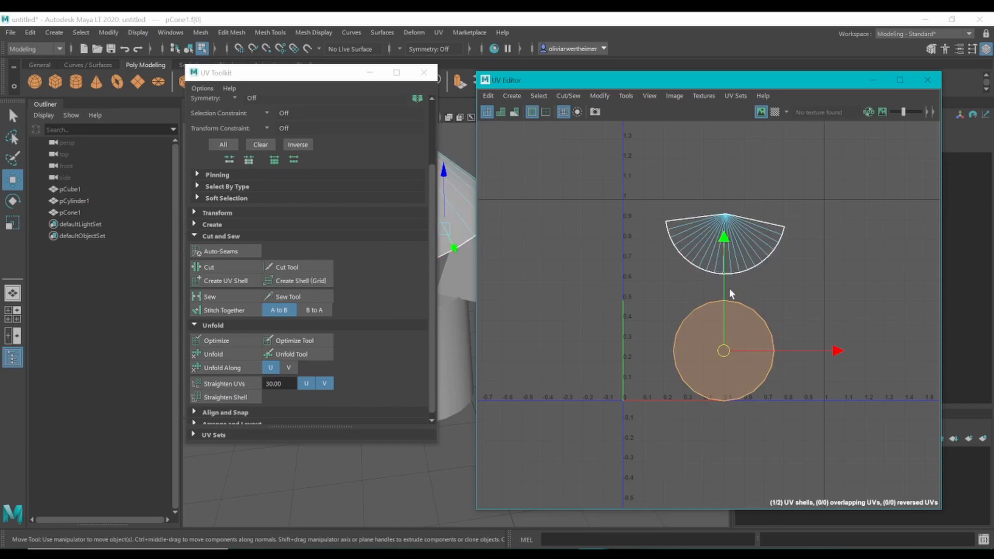
pyautogui.moveTo(724, 294); pyautogui.dragTo(723, 284)
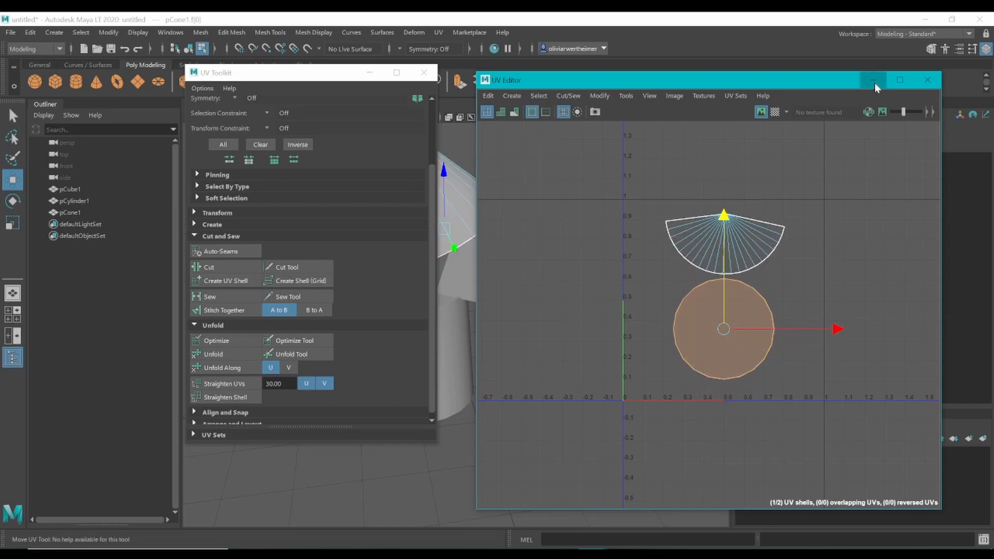
# Select the cube in the viewport and bring up its UVs in the UV Editor.
pyautogui.click(874, 80)
pyautogui.click(479, 267)
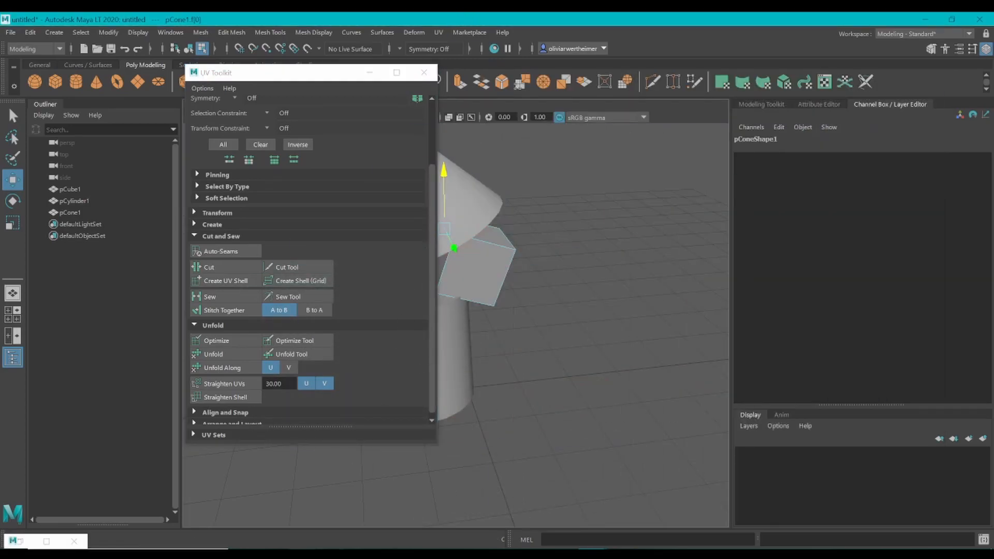
pyautogui.press('super')
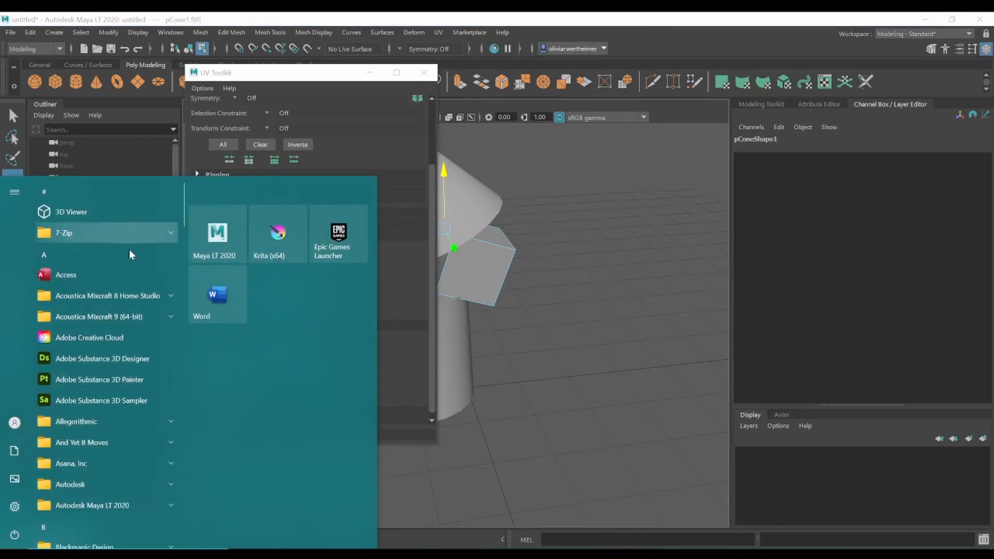
pyautogui.press('super')
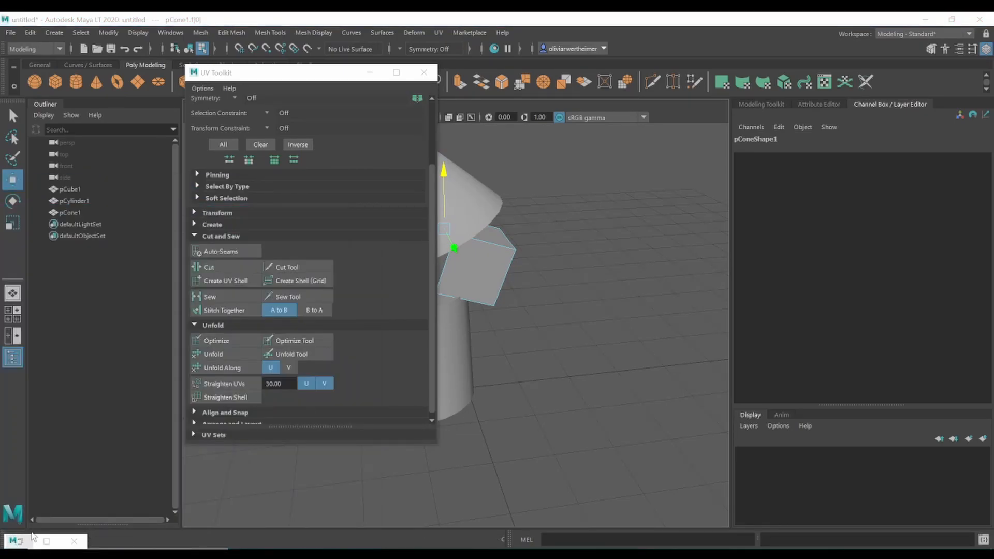
pyautogui.hotkey('alt', 'Tab')
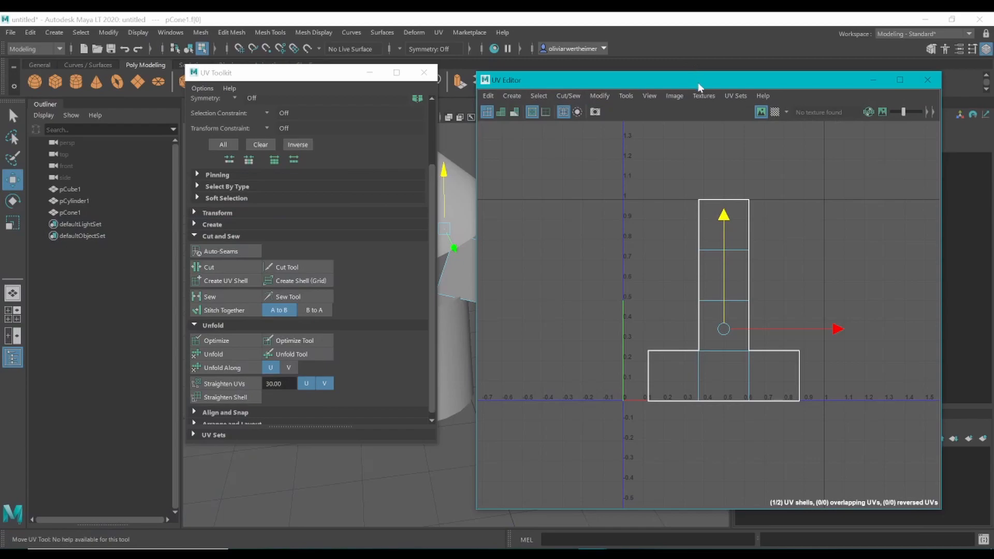
# Select the cube's entire UV shell and unfold it.
pyautogui.moveTo(603, 198); pyautogui.dragTo(881, 430)
pyautogui.click(198, 356)
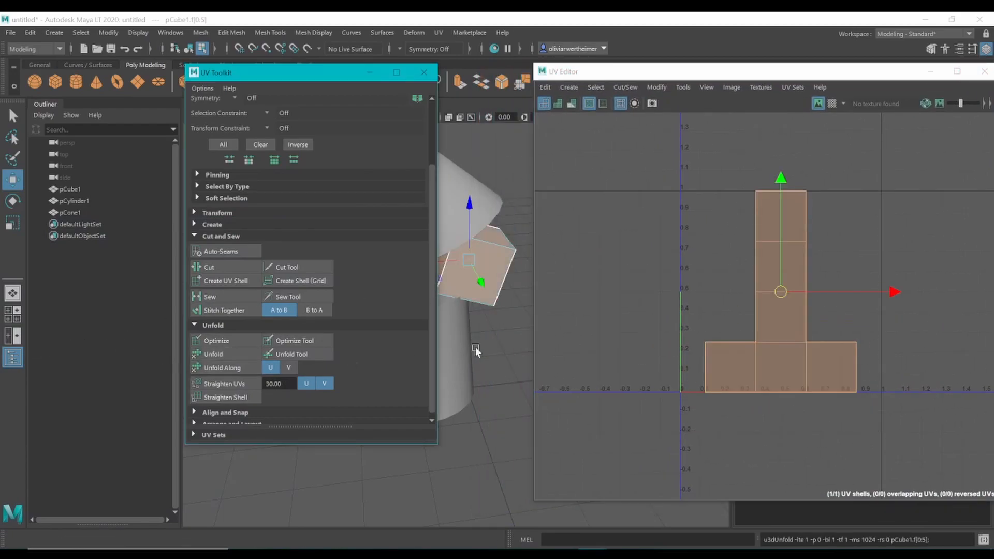
pyautogui.moveTo(764, 302); pyautogui.dragTo(723, 290, button='right')
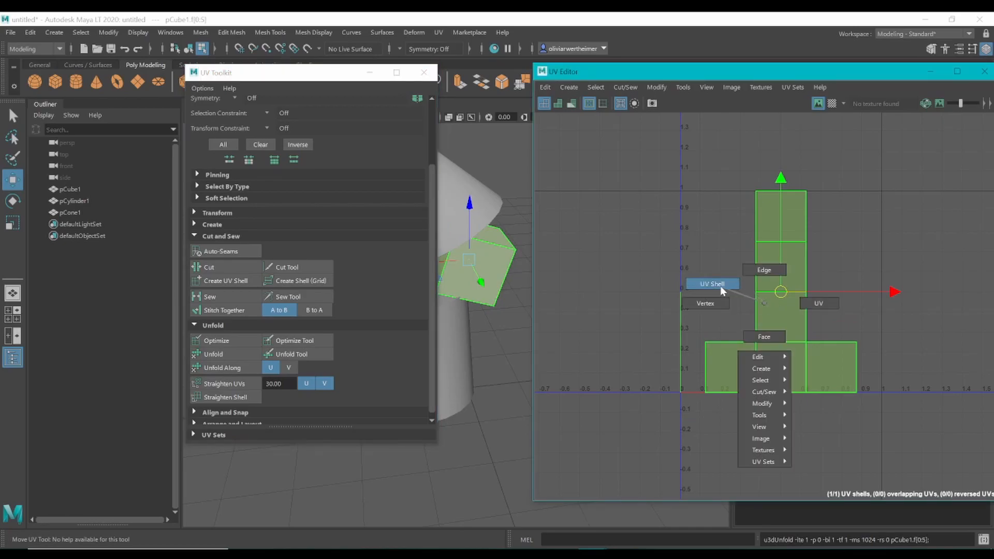
pyautogui.click(794, 316)
pyautogui.click(239, 354)
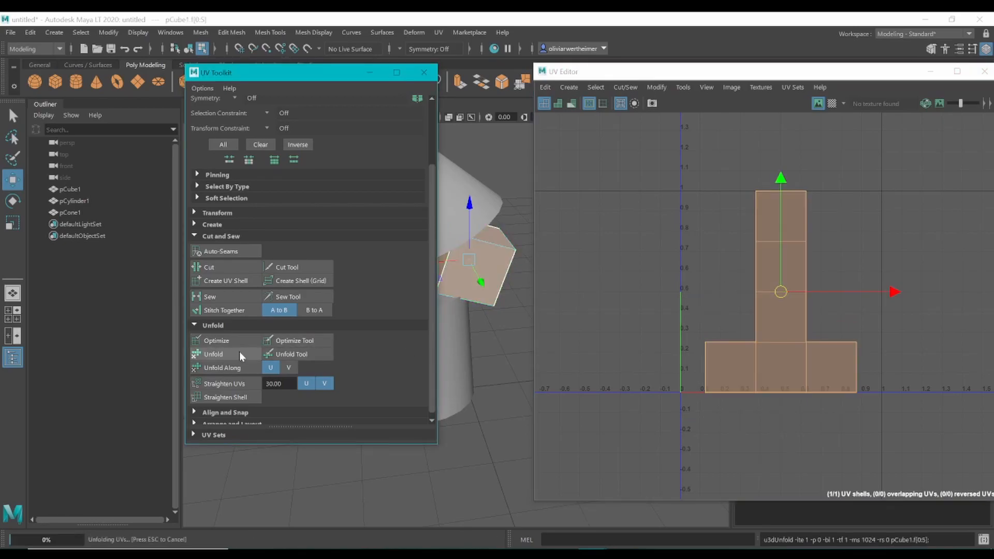
# Select the cylinder in the viewport, select all three of its UV shells and unfold them.
pyautogui.keyDown('shift'); pyautogui.click(465, 340); pyautogui.keyUp('shift')
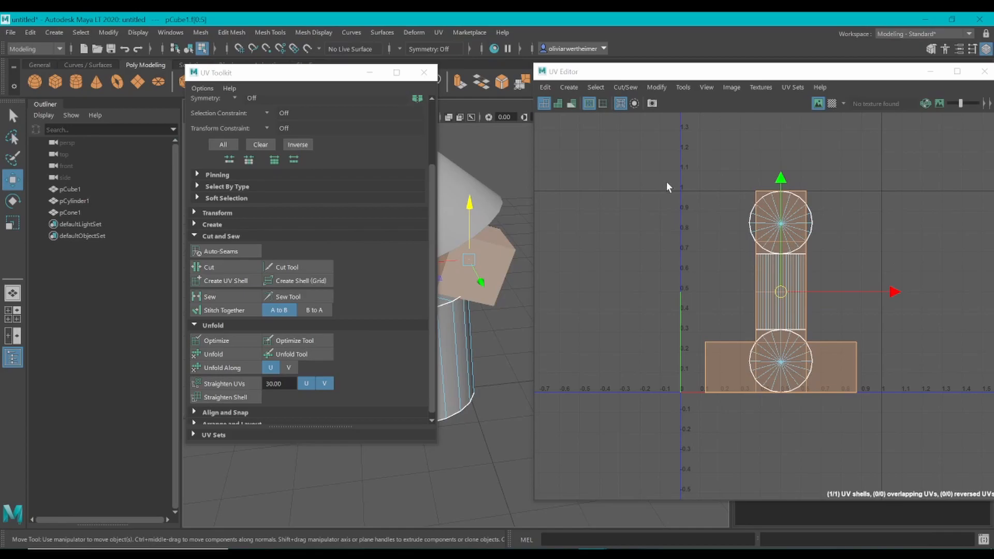
pyautogui.click(684, 286)
pyautogui.moveTo(707, 177); pyautogui.dragTo(865, 397)
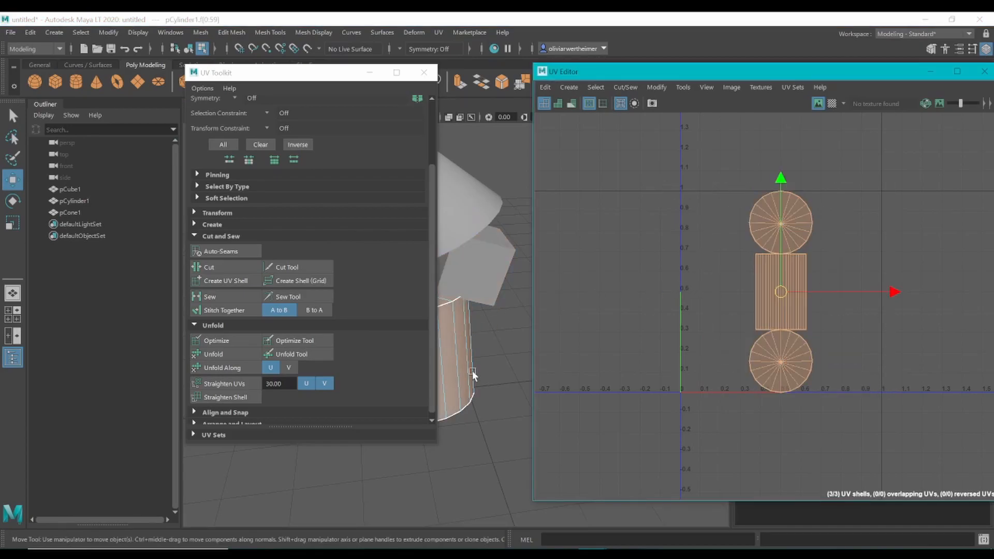
pyautogui.click(245, 352)
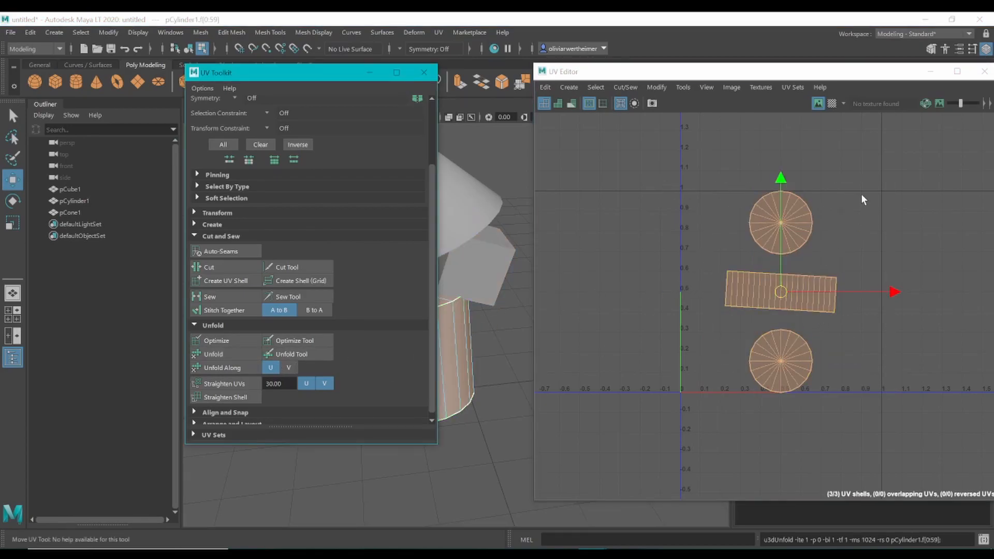
pyautogui.click(673, 313)
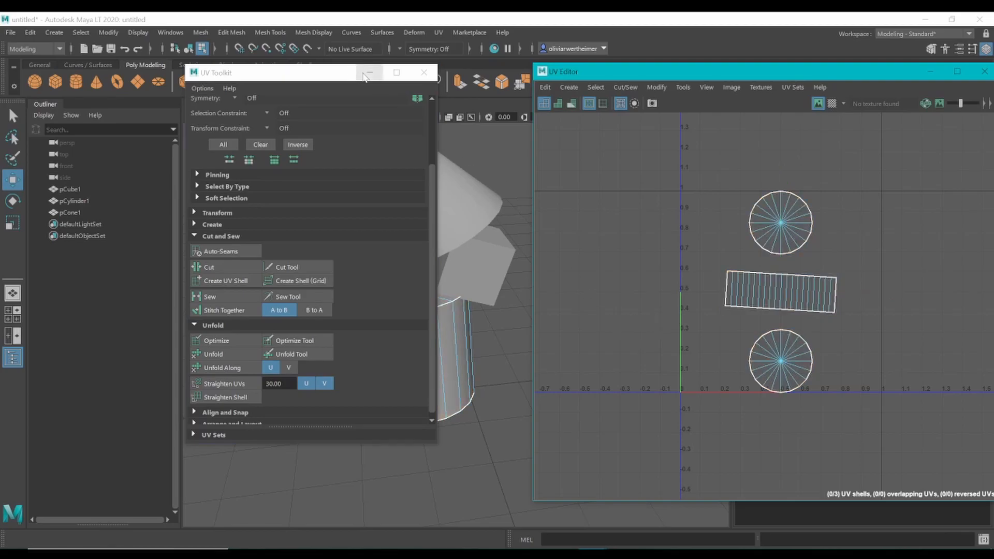
# Minimize the UV windows, select the cube, cylinder and cone as objects, and combine them into one mesh.
pyautogui.click(985, 103)
pyautogui.click(984, 71)
pyautogui.moveTo(405, 222); pyautogui.dragTo(456, 202, button='right')
pyautogui.moveTo(360, 204); pyautogui.dragTo(514, 372)
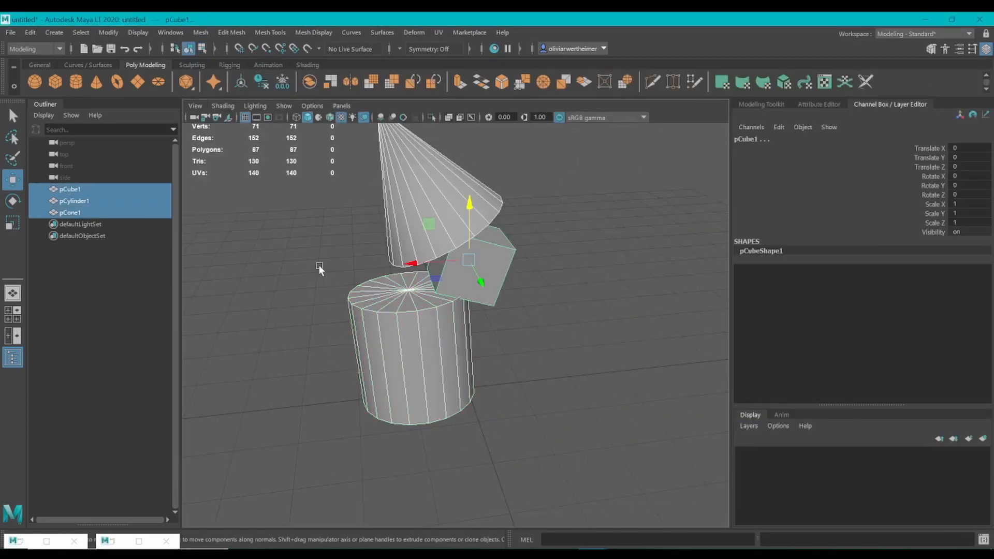
pyautogui.click(202, 32)
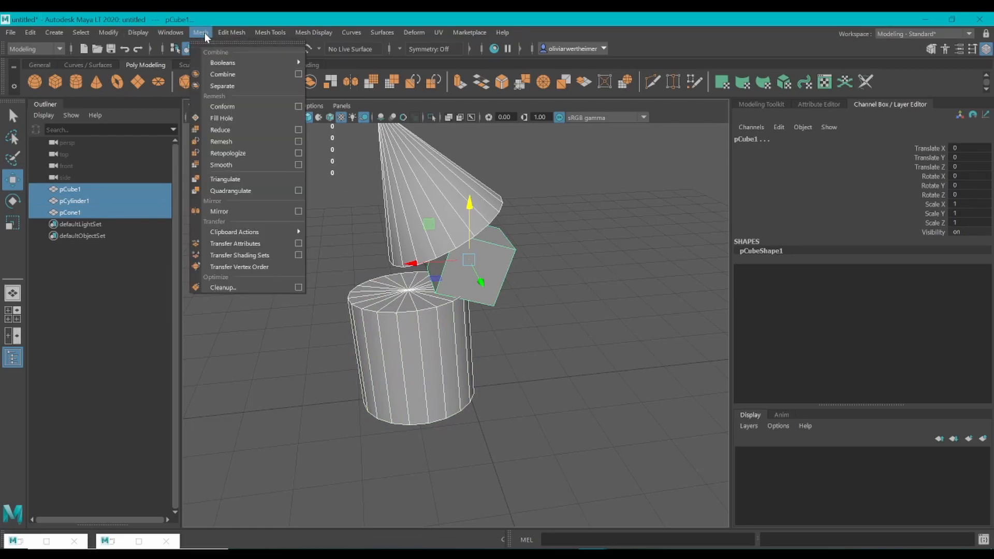
pyautogui.click(236, 72)
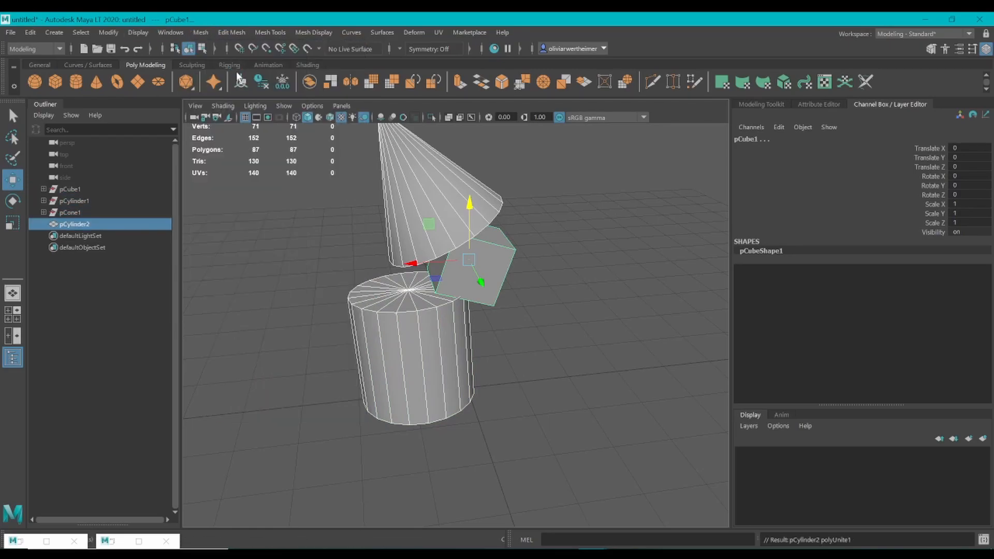
# Restore the UV Toolkit and UV Editor windows and place them side by side beside the viewport.
pyautogui.rightClick(15, 542)
pyautogui.click(24, 542)
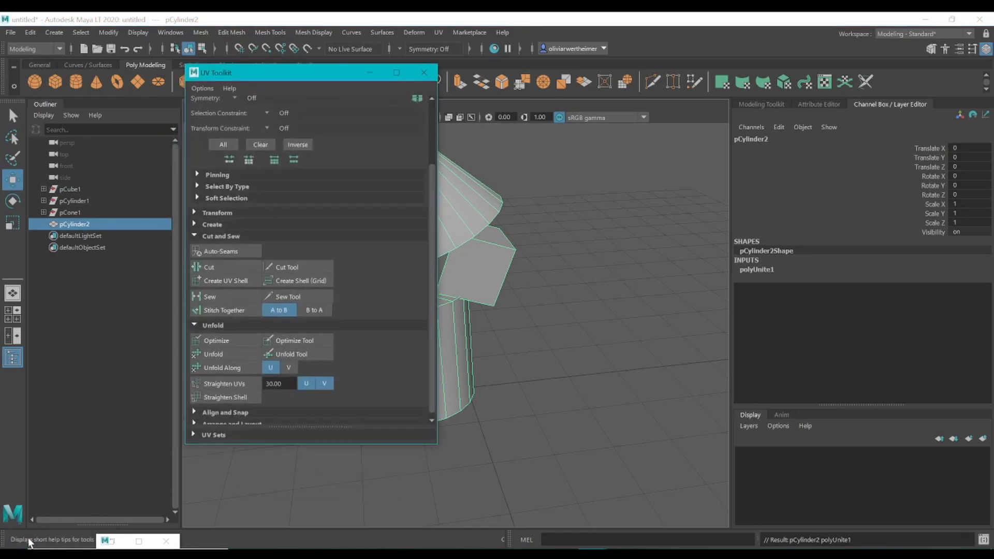
pyautogui.click(114, 541)
pyautogui.moveTo(744, 67); pyautogui.dragTo(653, 71)
pyautogui.click(328, 72)
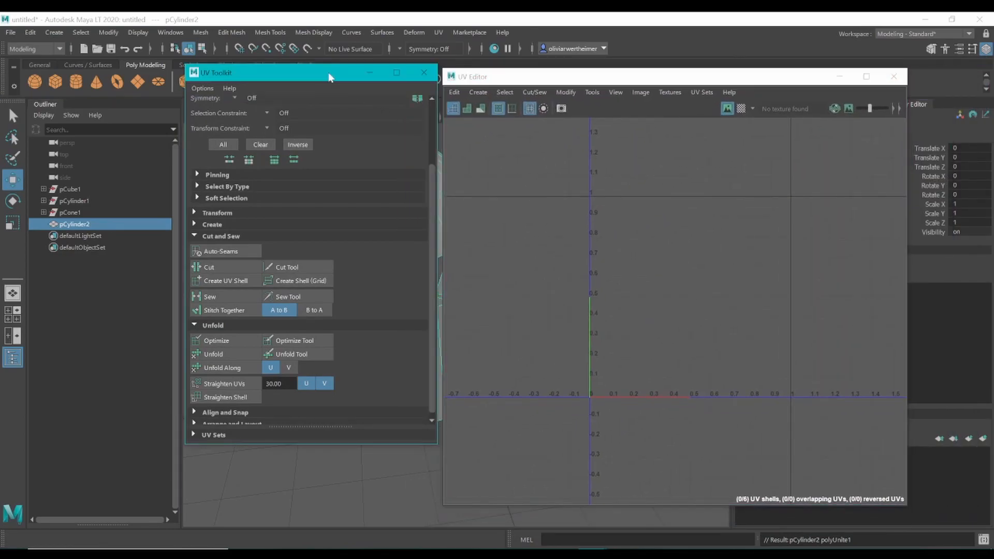
pyautogui.moveTo(329, 73); pyautogui.dragTo(173, 106)
# Bring up the combined mesh's UVs in the UV Editor and select all six shells.
pyautogui.click(353, 218)
pyautogui.click(413, 226)
pyautogui.moveTo(721, 298); pyautogui.dragTo(667, 279, button='right')
pyautogui.moveTo(624, 225); pyautogui.dragTo(798, 443)
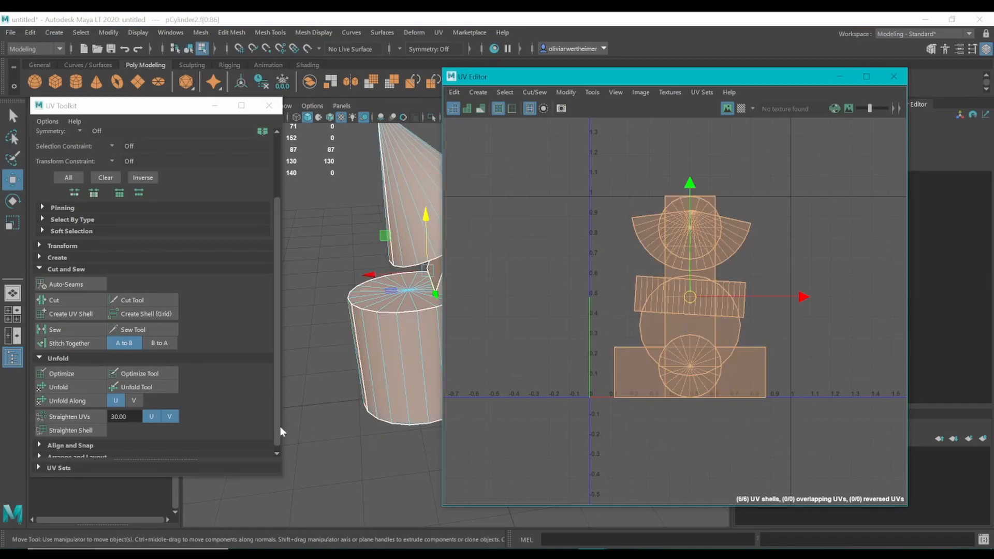
# Expand the Arrange and Layout options in the UV Toolkit and set the Distribute value to 5.
pyautogui.scroll(-1, 140, 373)
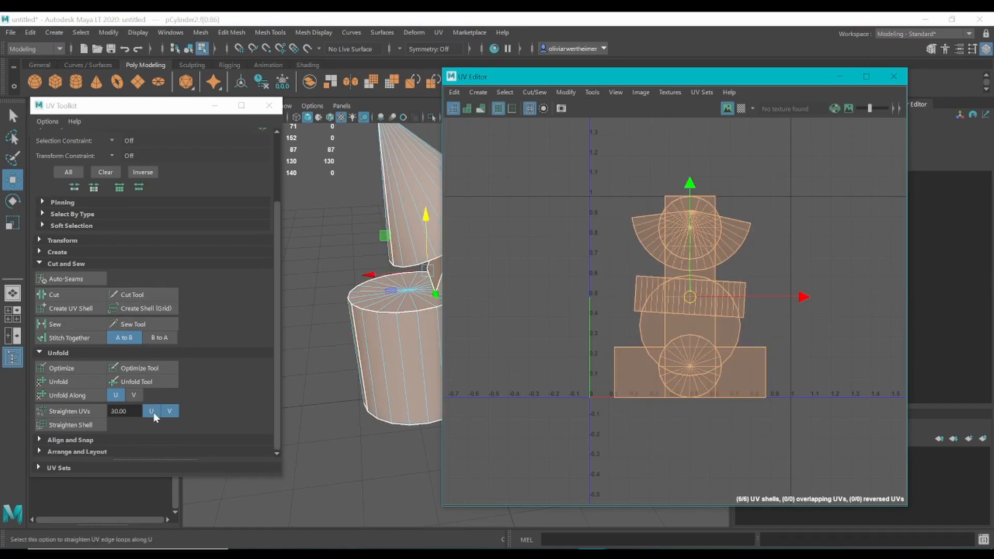
pyautogui.click(38, 452)
pyautogui.scroll(-3, 95, 288)
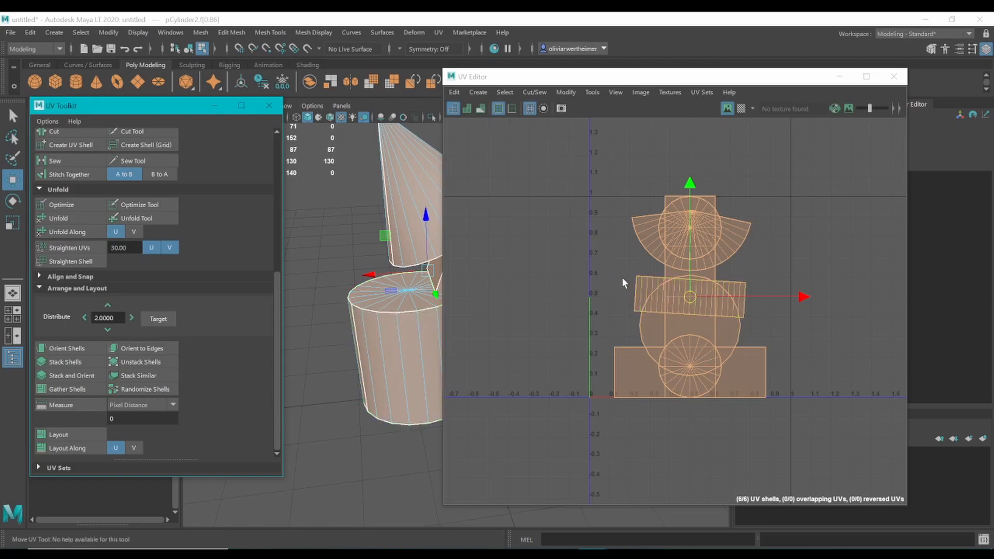
pyautogui.scroll(2, 621, 277)
pyautogui.scroll(2, 621, 277)
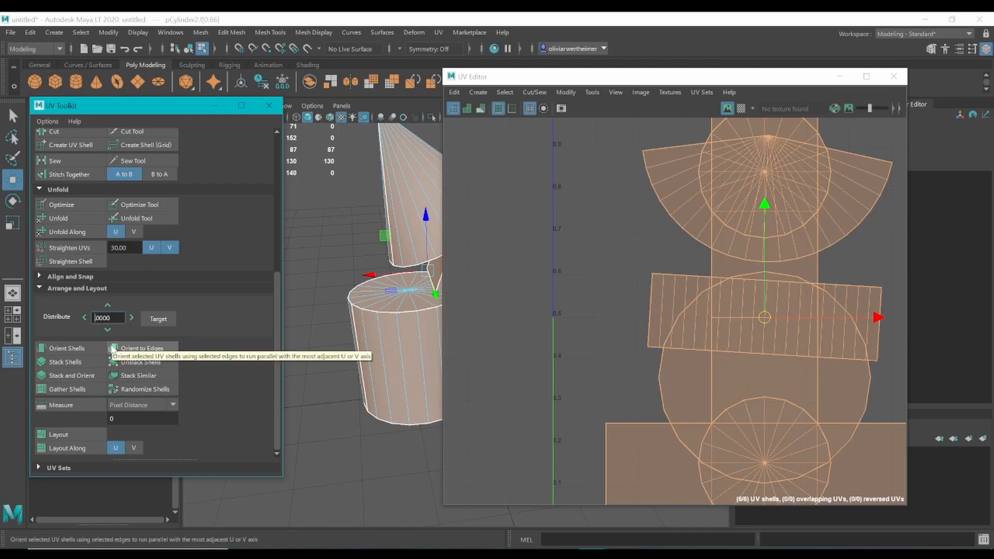
pyautogui.write('5')
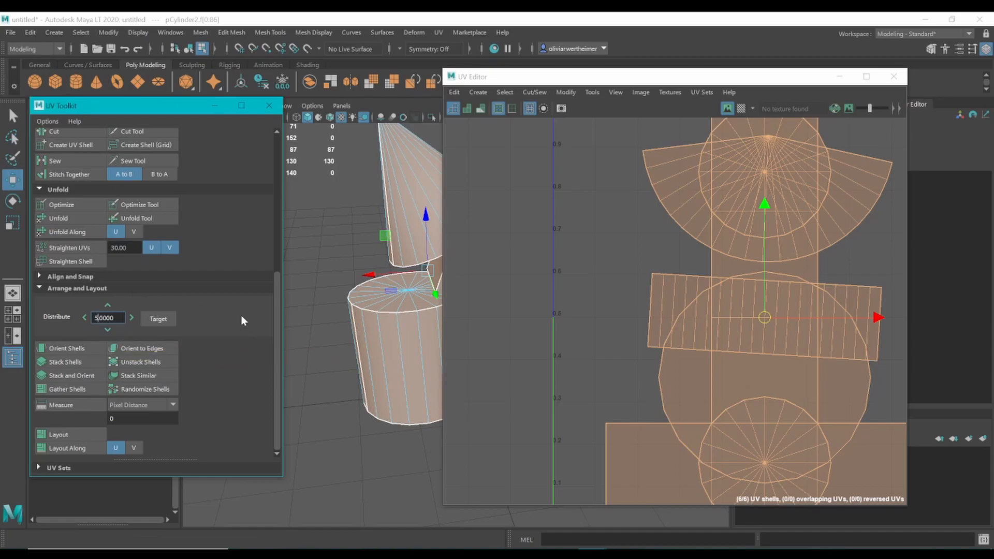
pyautogui.moveTo(144, 112); pyautogui.dragTo(211, 47)
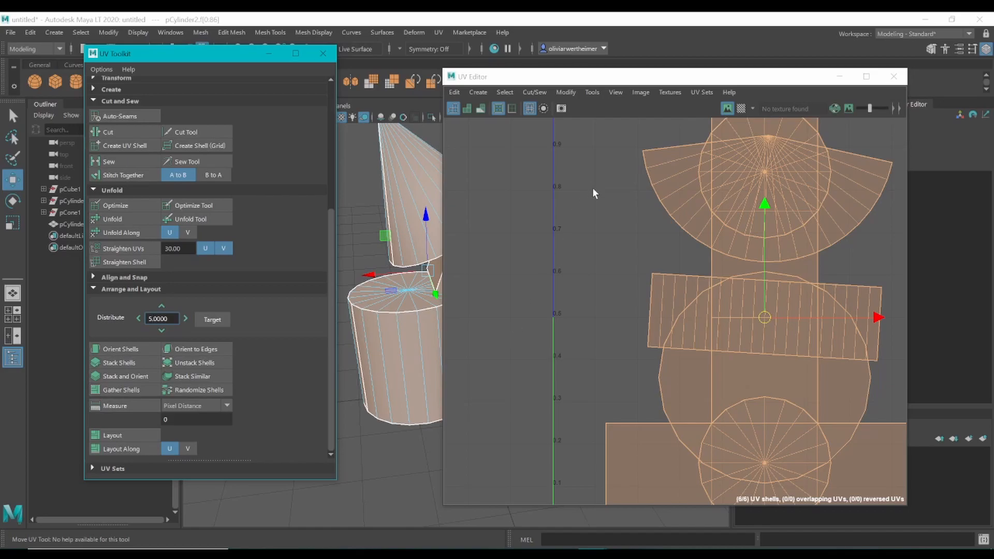
# Lay out the six overlapping UV shells automatically inside the 0 to 1 UV square.
pyautogui.scroll(-3, 567, 215)
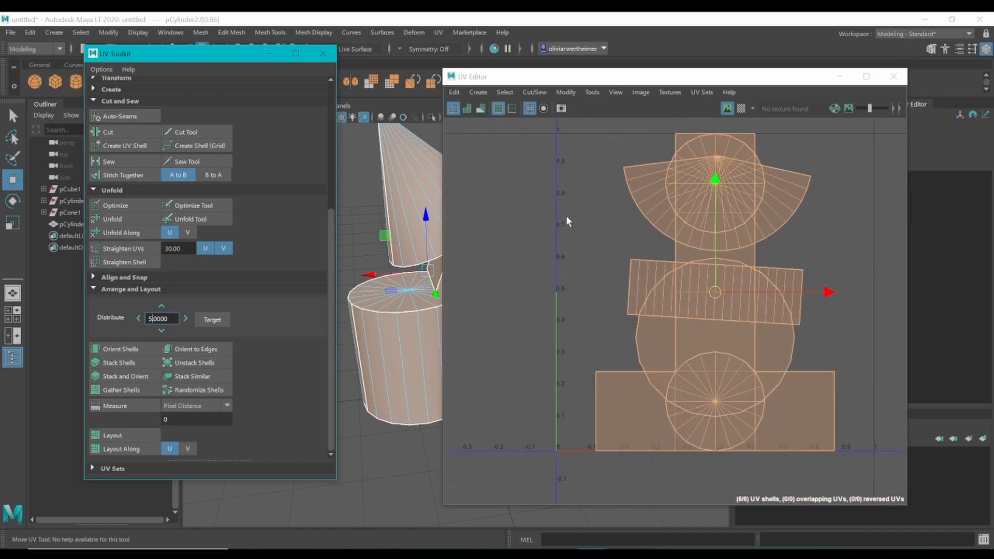
pyautogui.click(653, 261)
pyautogui.click(648, 213)
pyautogui.click(638, 242)
pyautogui.scroll(3, 637, 238)
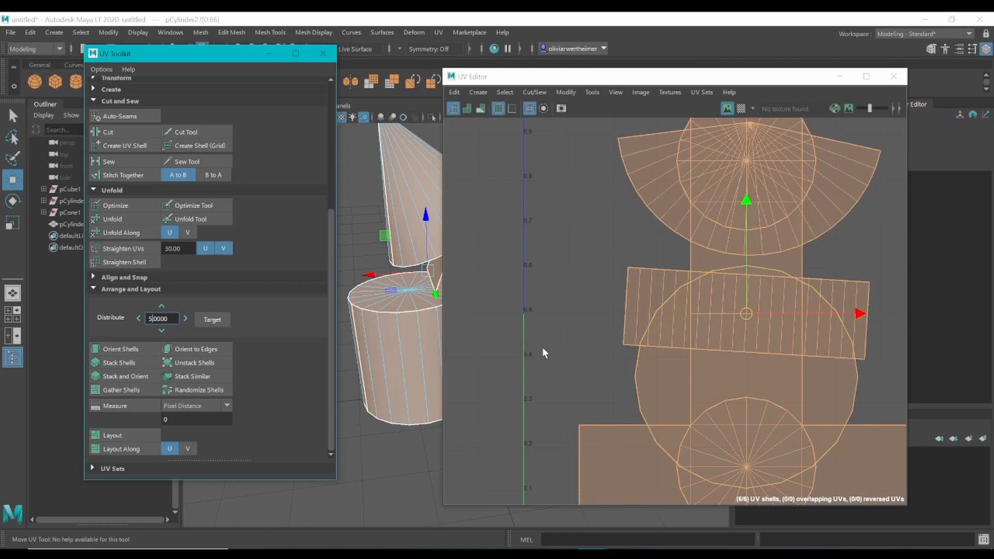
pyautogui.scroll(-3, 535, 339)
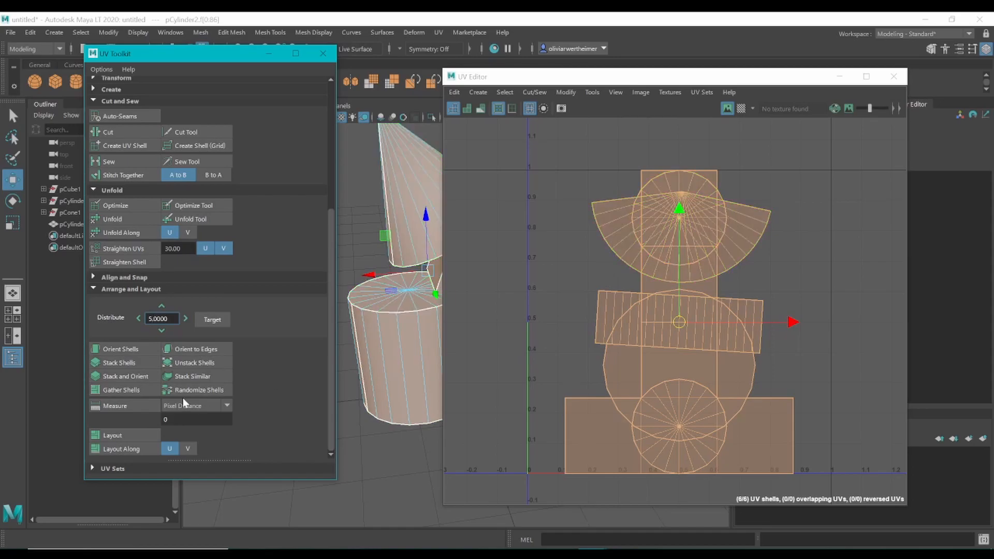
pyautogui.click(129, 433)
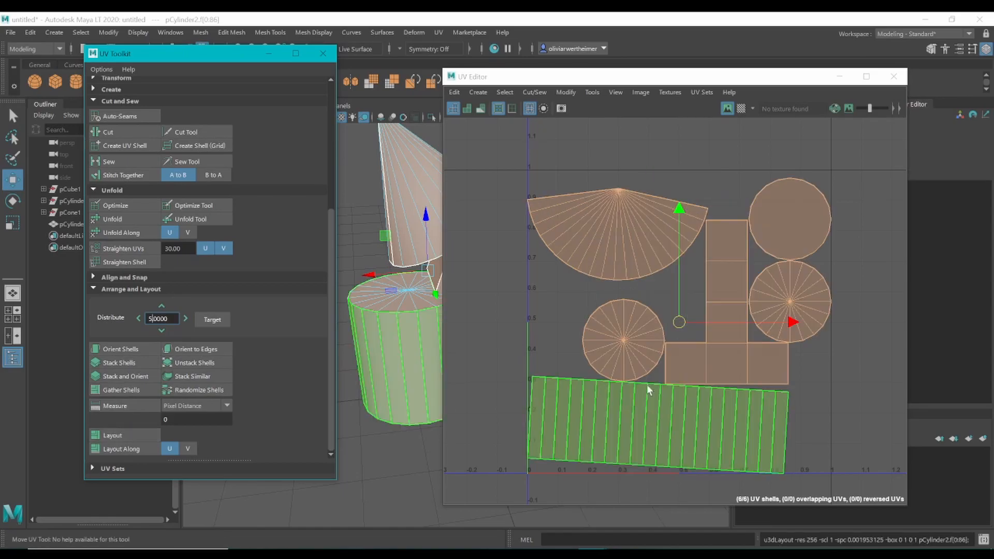
# Straighten all six UV shells with Orient Shells and run the automatic layout again.
pyautogui.click(673, 407)
pyautogui.moveTo(538, 191); pyautogui.dragTo(825, 473)
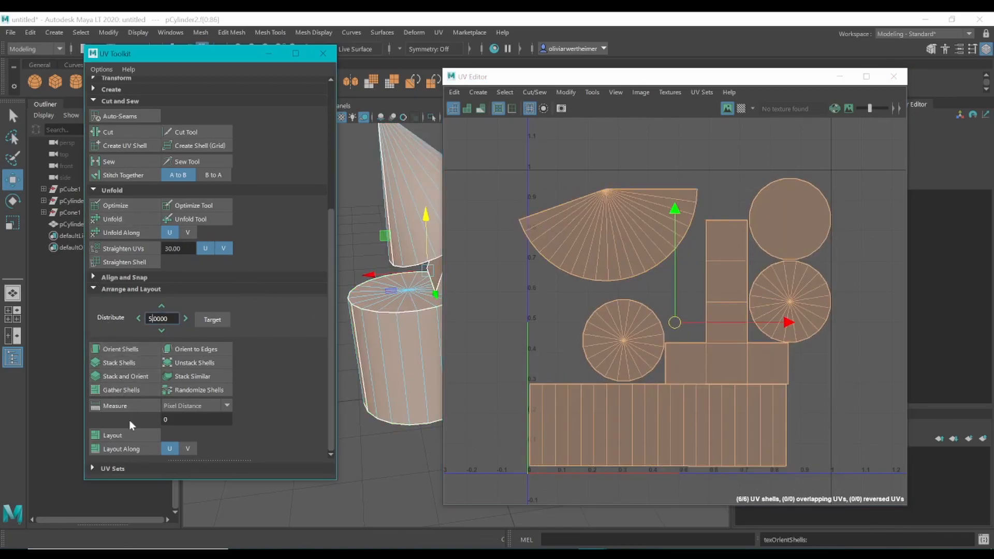
pyautogui.click(125, 436)
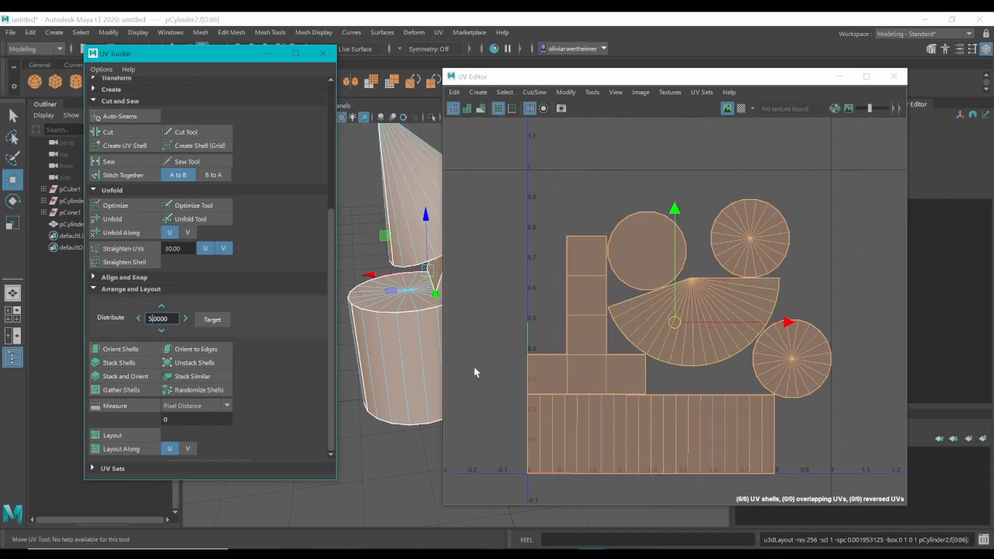
# Examine the gap between the cube's UV shell and the cylinder's side shell up close.
pyautogui.scroll(3, 735, 358)
pyautogui.moveTo(645, 404)
pyautogui.mouseDown(button='right')
pyautogui.moveTo(708, 400)
pyautogui.moveTo(646, 404)
pyautogui.mouseUp(button='right')
pyautogui.scroll(3, 629, 394)
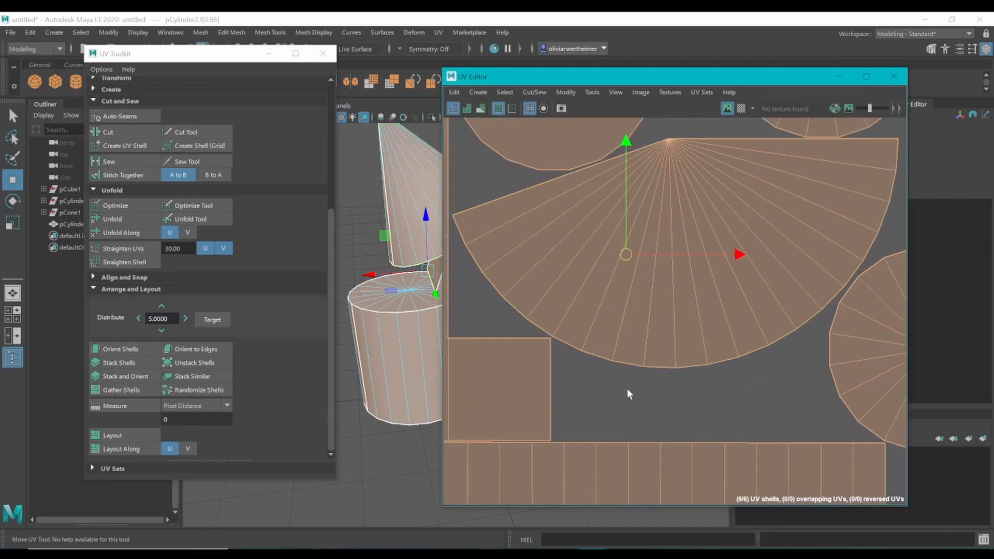
pyautogui.scroll(6, 591, 375)
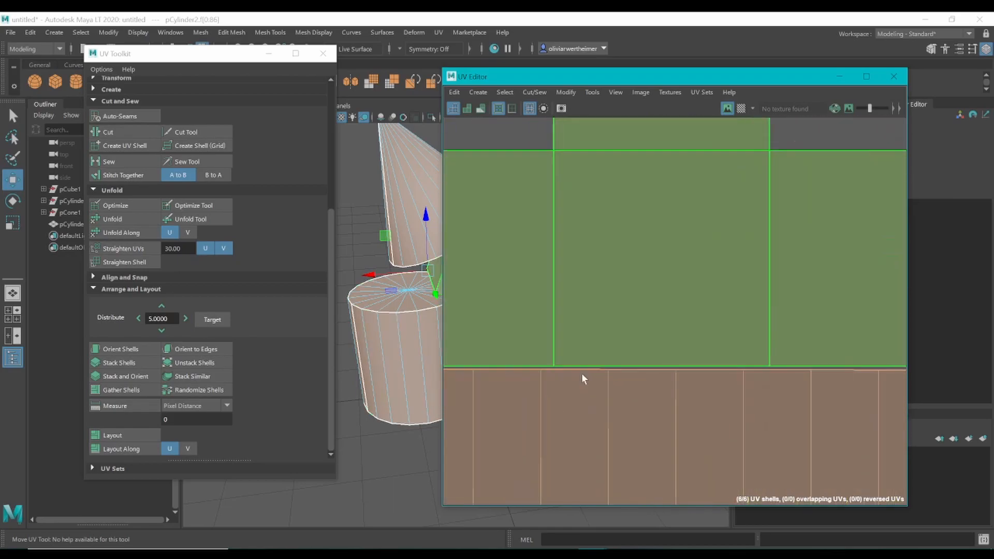
pyautogui.scroll(-4, 591, 352)
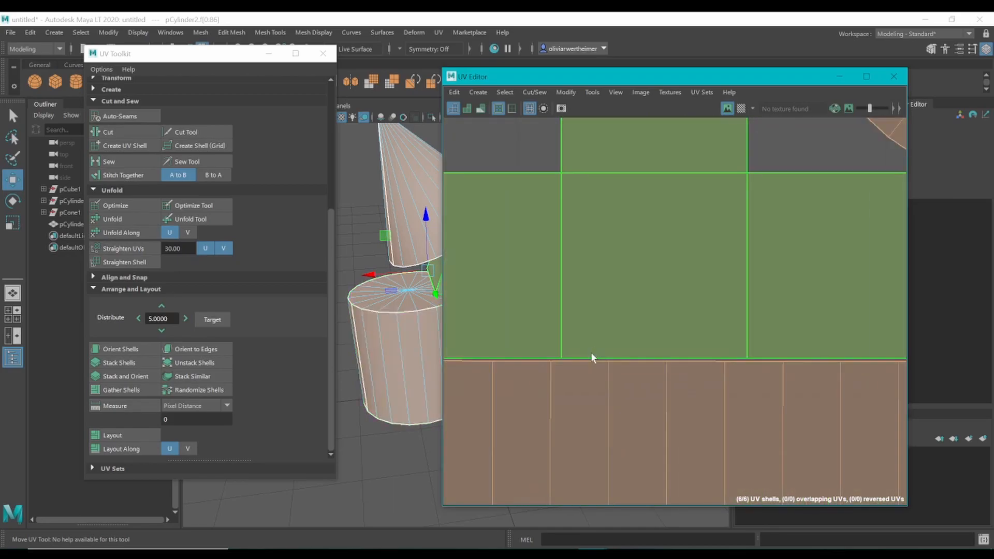
pyautogui.scroll(3, 590, 350)
pyautogui.scroll(-5, 590, 349)
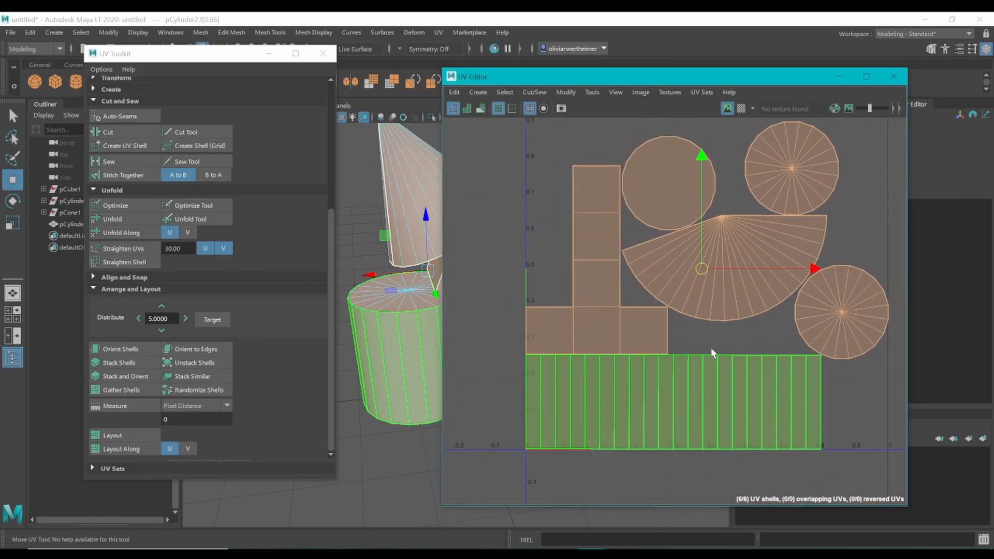
# Move the cone's base shell up and slightly right, and raise the upper cylinder cap shell away from the cone's fan shell.
pyautogui.keyDown('alt'); pyautogui.moveTo(711, 349); pyautogui.dragTo(697, 447, button='middle'); pyautogui.keyUp('alt')
pyautogui.click(665, 274)
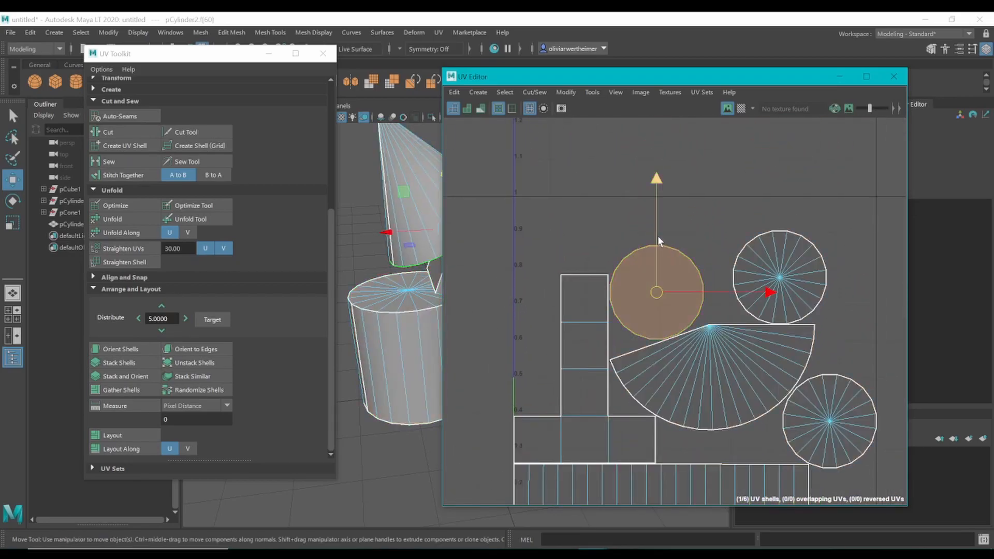
pyautogui.moveTo(659, 237); pyautogui.dragTo(671, 227)
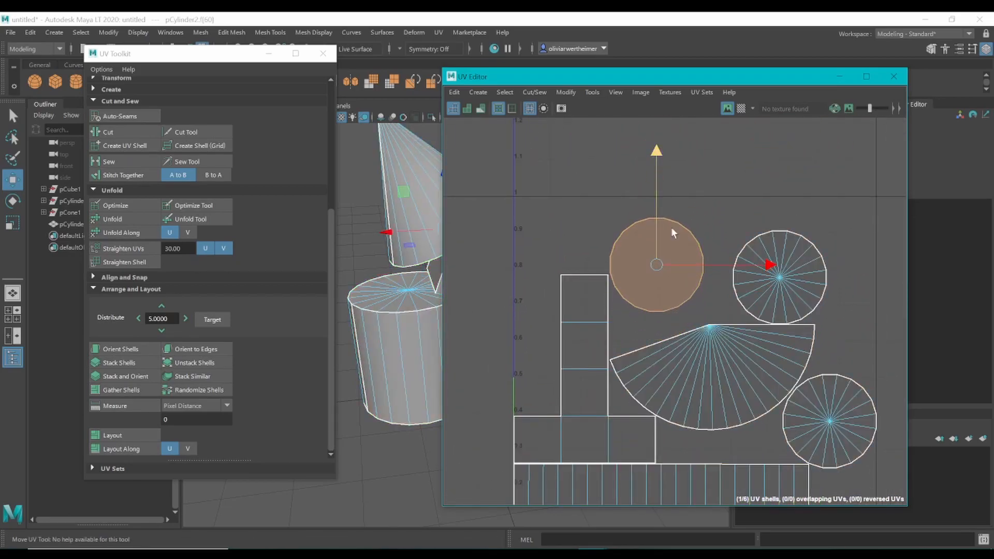
pyautogui.click(787, 264)
pyautogui.moveTo(781, 206); pyautogui.dragTo(774, 182)
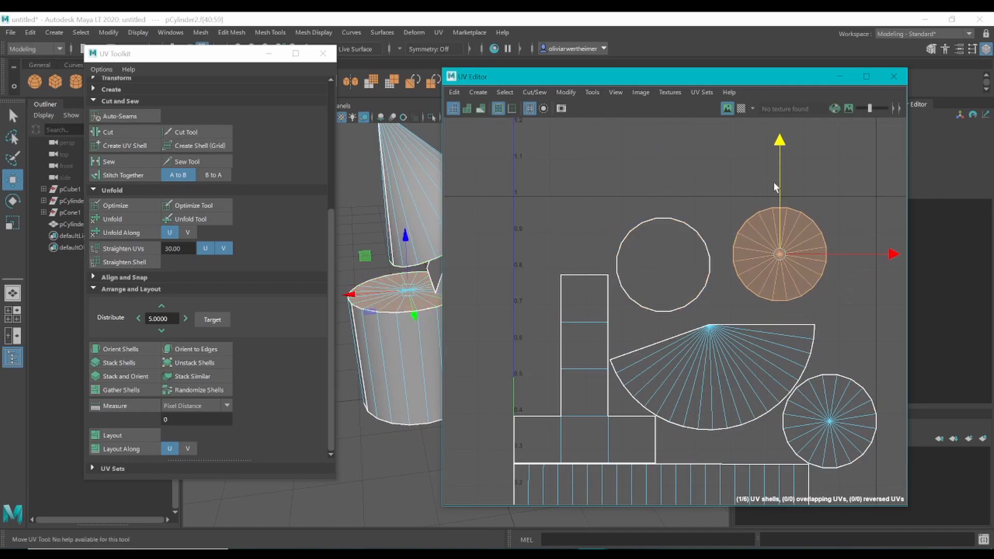
# Move the cone's fan-shaped shell slightly up and right, away from its neighbours, and select the lower cylinder cap shell.
pyautogui.click(741, 377)
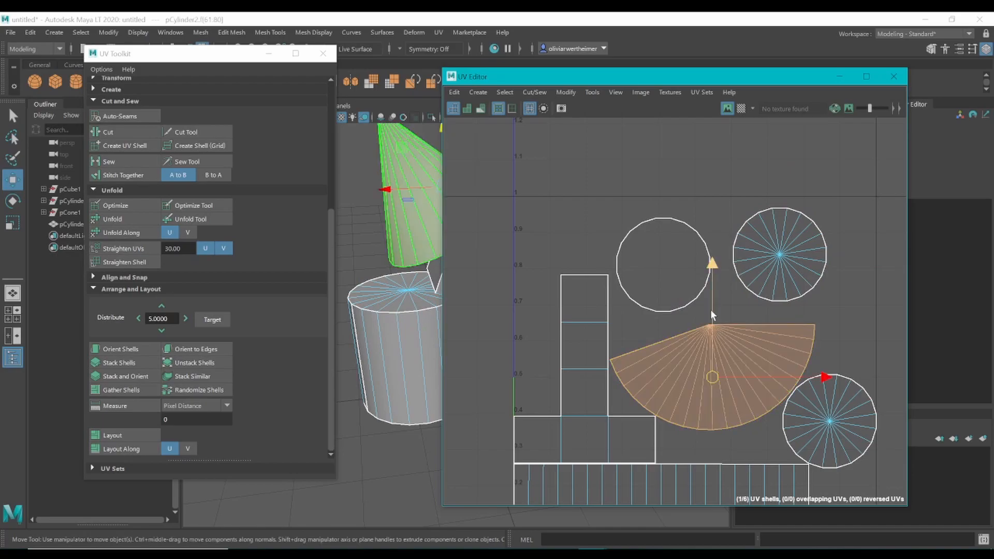
pyautogui.moveTo(710, 312); pyautogui.dragTo(710, 293)
pyautogui.moveTo(822, 366); pyautogui.dragTo(831, 359)
pyautogui.click(845, 421)
pyautogui.click(836, 437)
pyautogui.scroll(2, 864, 415)
pyautogui.scroll(-4, 857, 371)
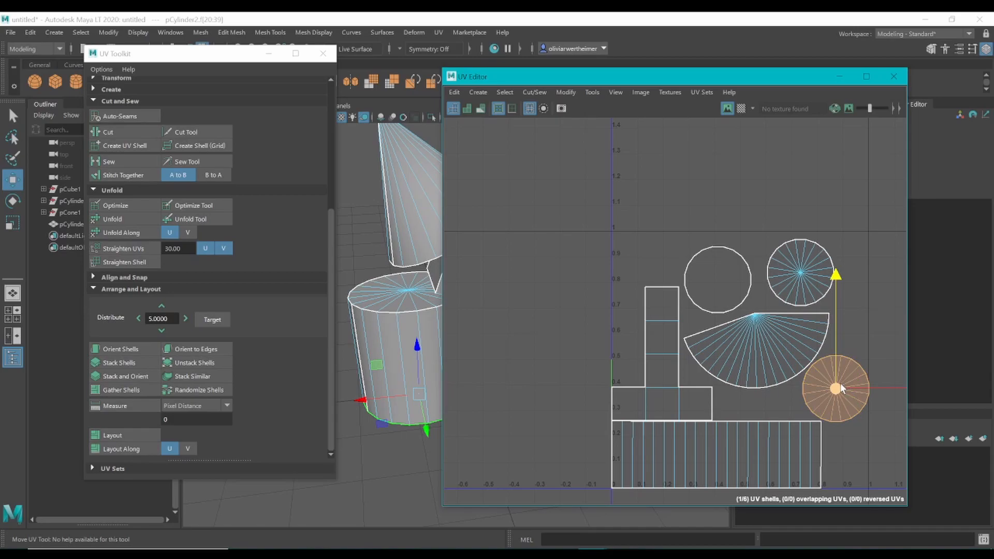
# Move the cube's UV shell slightly up and right to leave a gap above the cylinder's side shell.
pyautogui.click(667, 397)
pyautogui.moveTo(662, 321); pyautogui.dragTo(666, 317)
pyautogui.moveTo(704, 352); pyautogui.dragTo(709, 352)
# Scale all six UV shells down to less than half size and move them to the lower-left area of the UV square.
pyautogui.moveTo(595, 222); pyautogui.dragTo(886, 535)
pyautogui.press('r')
pyautogui.moveTo(749, 363); pyautogui.dragTo(680, 377)
pyautogui.press('w')
pyautogui.moveTo(807, 359); pyautogui.dragTo(739, 380)
pyautogui.moveTo(685, 305); pyautogui.dragTo(688, 356)
pyautogui.moveTo(759, 413); pyautogui.dragTo(767, 414)
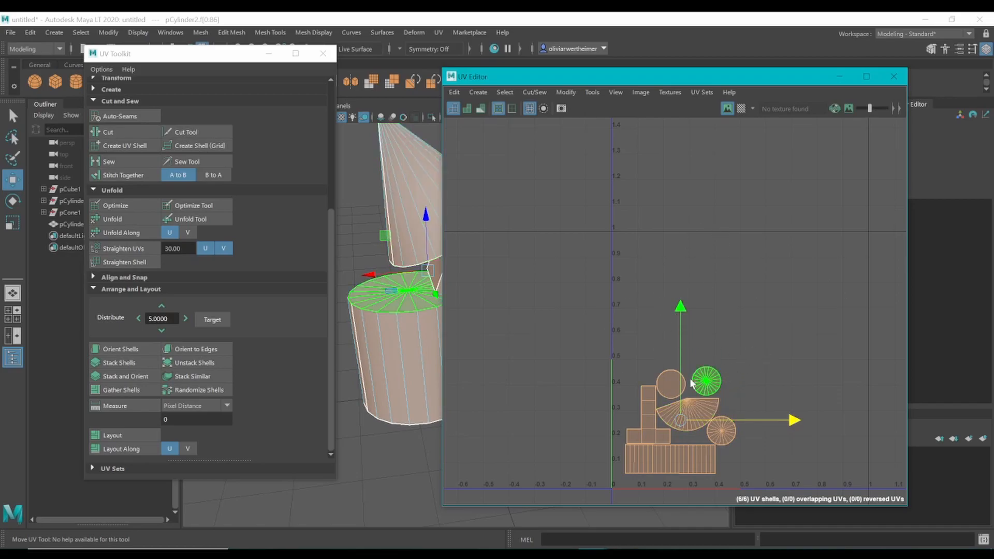
pyautogui.moveTo(676, 326); pyautogui.dragTo(679, 274)
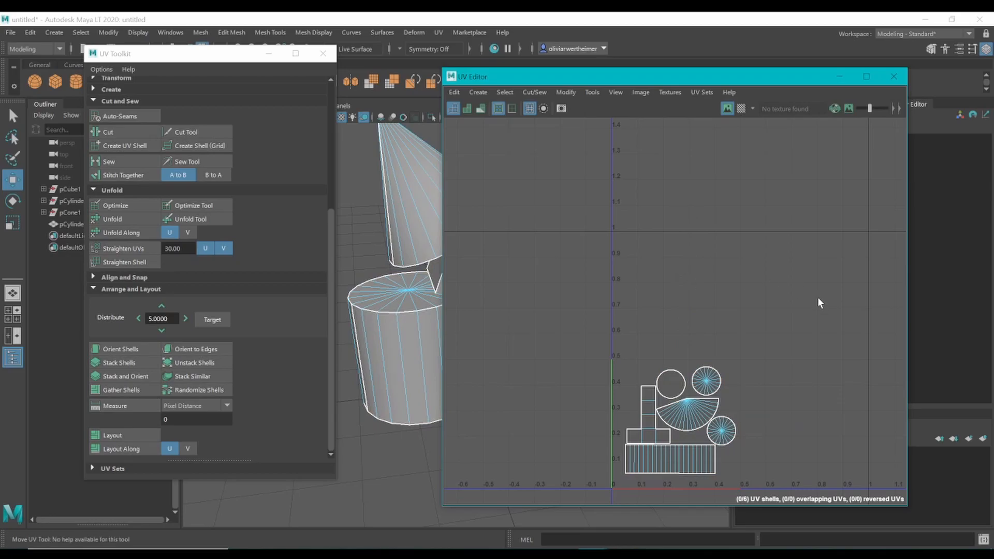
# Select all six UV shells, enlarge them to about twice their size and move them up and right inside the UV square.
pyautogui.moveTo(767, 325); pyautogui.dragTo(600, 482)
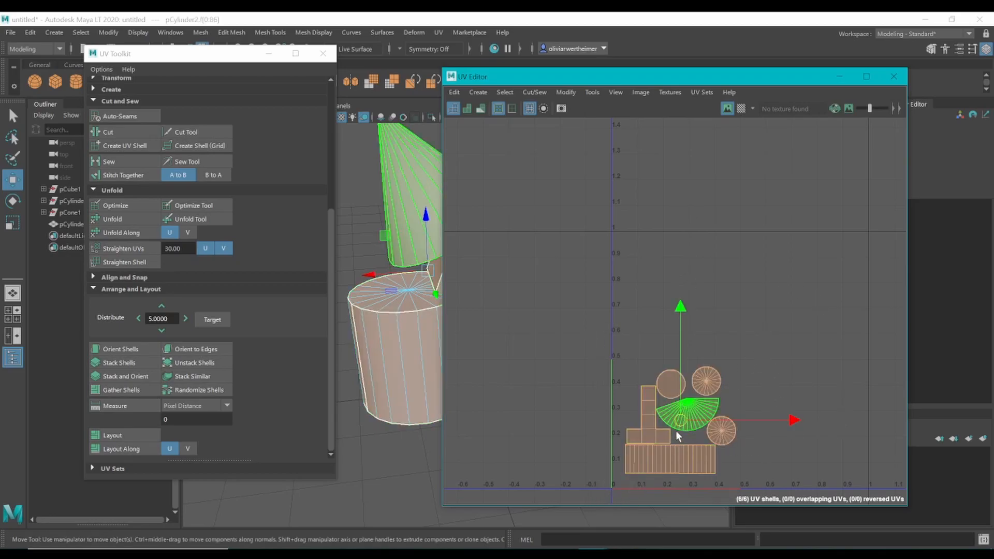
pyautogui.press('r')
pyautogui.moveTo(681, 420); pyautogui.dragTo(779, 383)
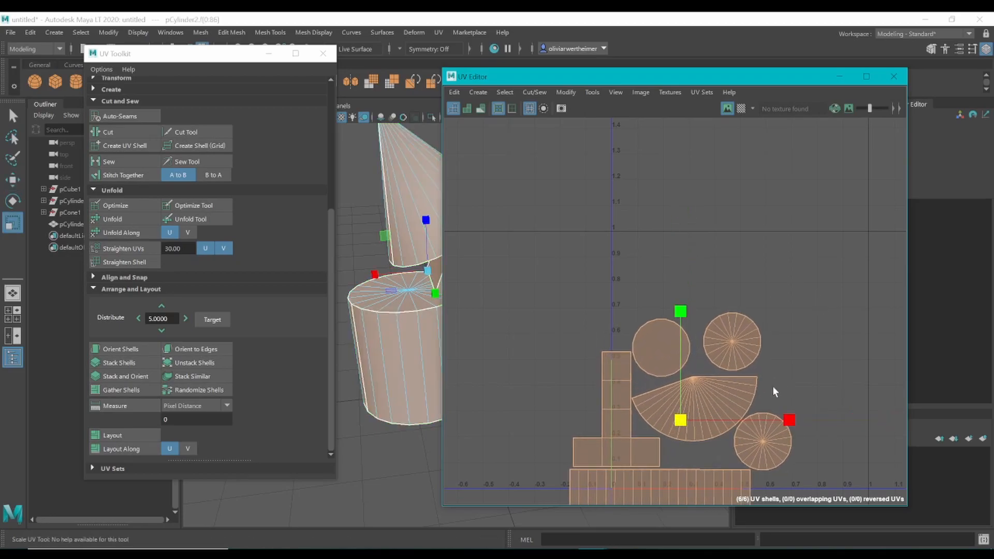
pyautogui.press('w')
pyautogui.moveTo(676, 313); pyautogui.dragTo(677, 244)
pyautogui.moveTo(781, 350); pyautogui.dragTo(852, 351)
# Fine-tune the scale and horizontal position of all the shells so they fill the UV square with a small margin.
pyautogui.click(788, 365)
pyautogui.press('r')
pyautogui.moveTo(766, 341); pyautogui.dragTo(782, 339)
pyautogui.press('w')
pyautogui.moveTo(862, 359); pyautogui.dragTo(850, 357)
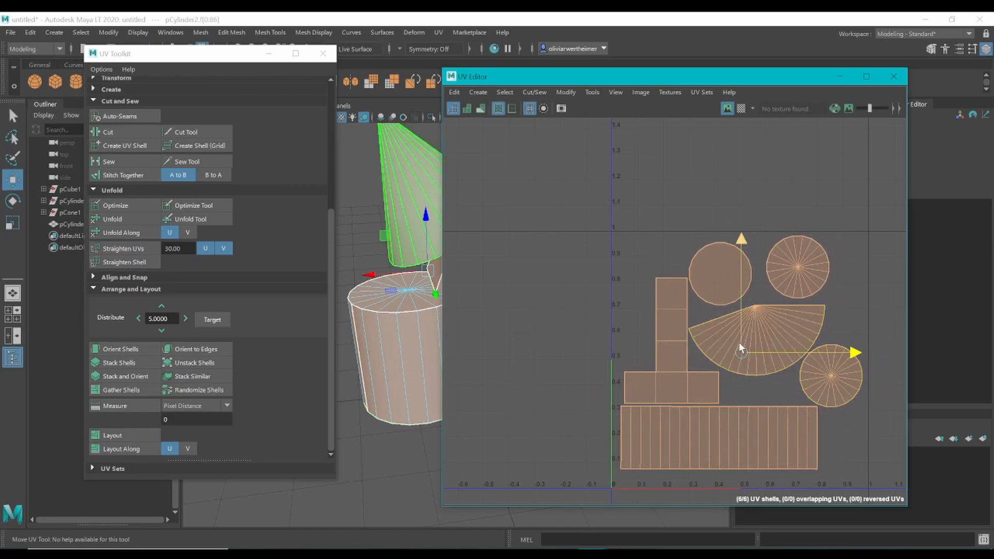
# Scale all six UV shells up slightly until they reach the edges of the 0 to 1 UV square and deselect them.
pyautogui.press('r')
pyautogui.moveTo(740, 352); pyautogui.dragTo(744, 354)
pyautogui.click(560, 355)
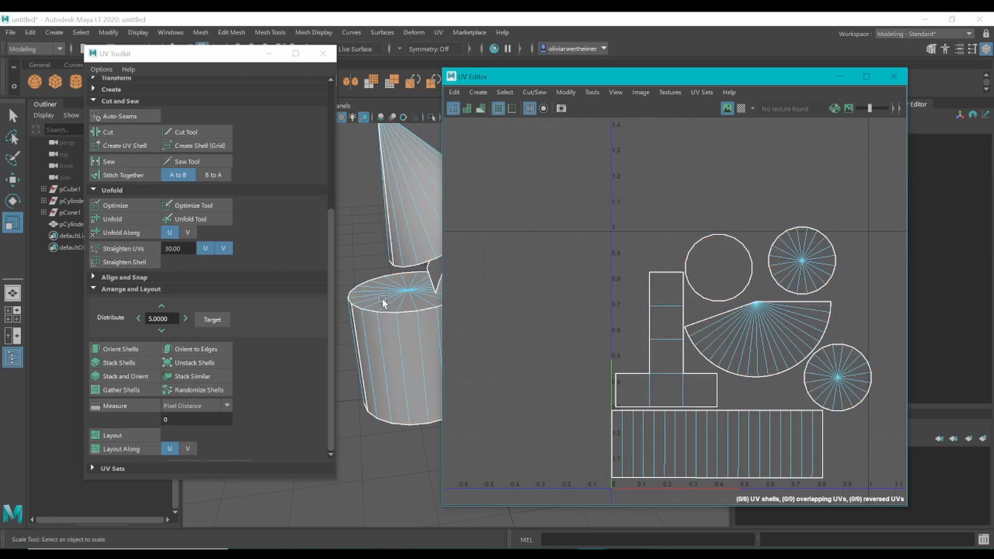
# Show the checker map and examine how evenly its squares cover the cylinder and the other shapes up close.
pyautogui.click(741, 108)
pyautogui.scroll(3, 405, 238)
pyautogui.click(405, 238)
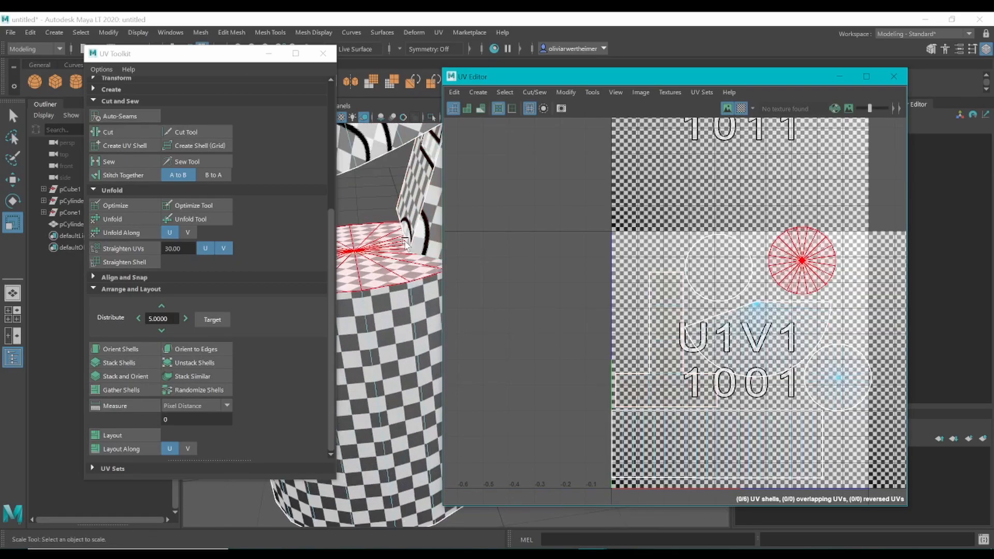
pyautogui.moveTo(406, 238)
pyautogui.keyDown('alt'); pyautogui.mouseDown()
pyautogui.moveTo(413, 294)
pyautogui.moveTo(383, 280)
pyautogui.moveTo(400, 227)
pyautogui.mouseUp(); pyautogui.keyUp('alt')
pyautogui.scroll(5, 400, 227)
pyautogui.click(399, 256)
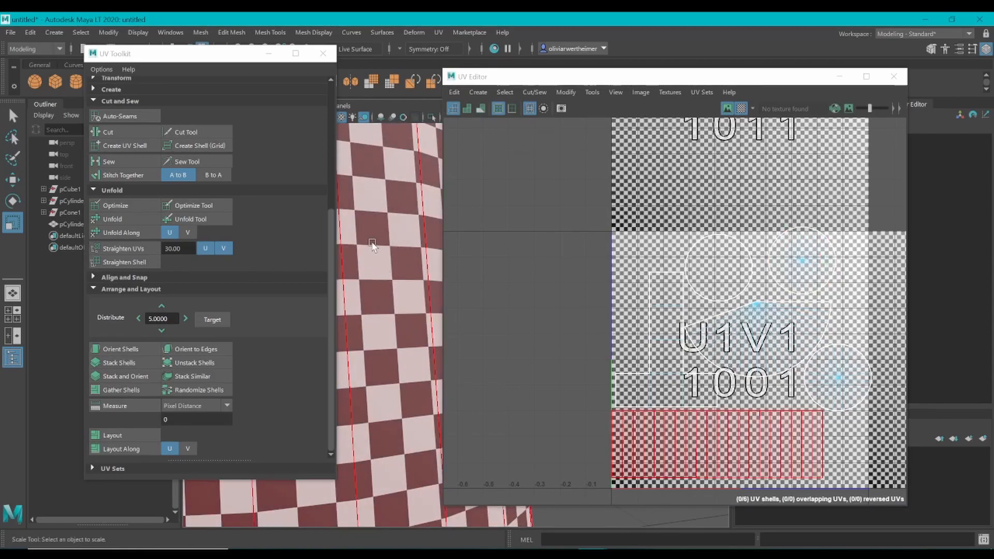
pyautogui.scroll(-5, 392, 253)
pyautogui.click(586, 289)
pyautogui.scroll(-2, 772, 239)
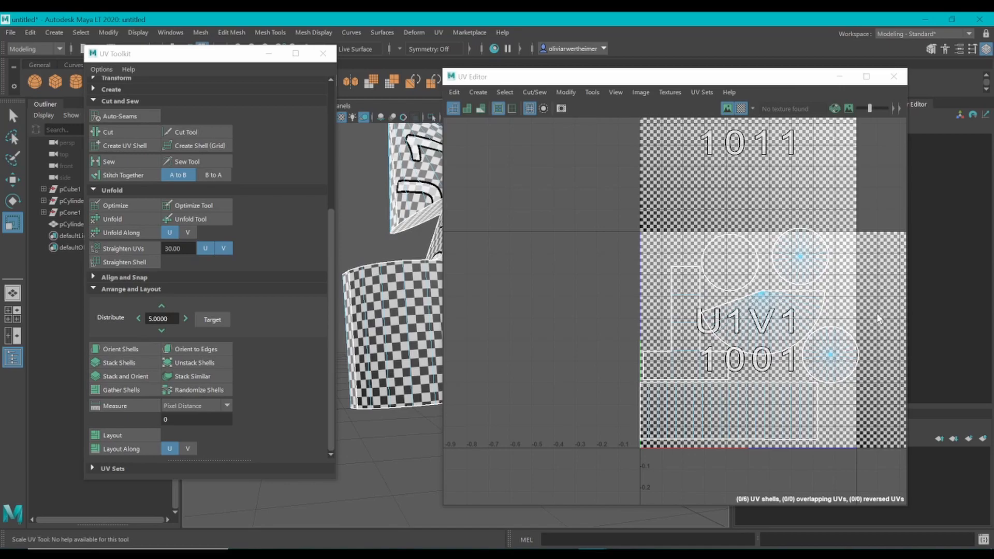
# Examine how the shells sit against the borders of the checkered UV tiles and turn the checker map off.
pyautogui.click(841, 345)
pyautogui.click(859, 354)
pyautogui.scroll(-3, 859, 181)
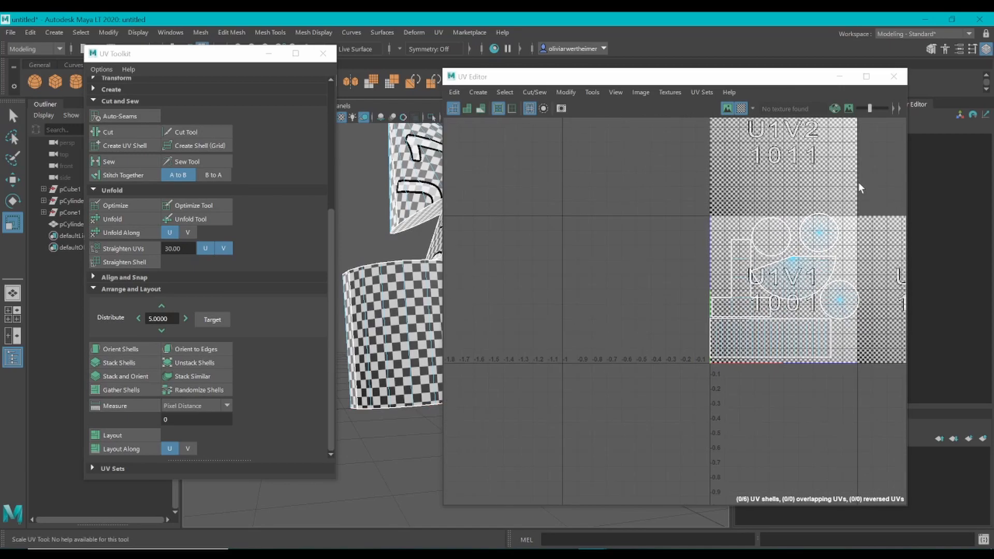
pyautogui.scroll(4, 857, 197)
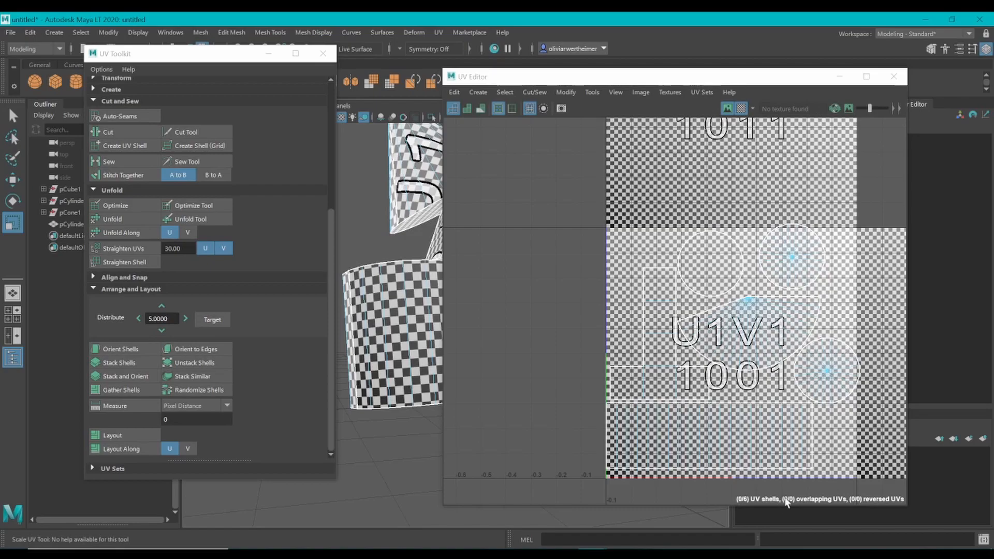
pyautogui.click(741, 109)
# Select all six UV shells and scale them down slightly to leave a margin inside the 0 to 1 UV square.
pyautogui.click(828, 481)
pyautogui.moveTo(863, 263); pyautogui.dragTo(611, 422)
pyautogui.moveTo(733, 348); pyautogui.dragTo(721, 348)
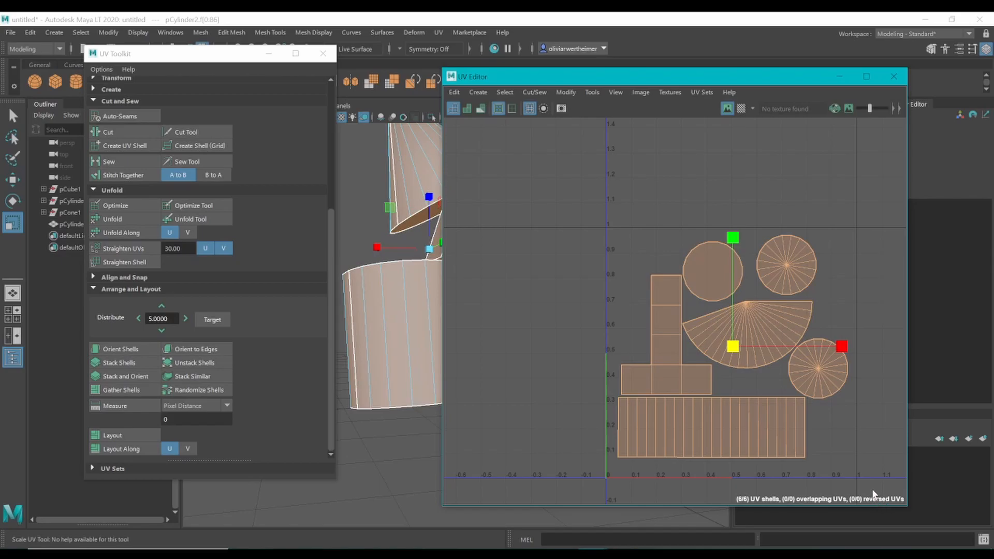
# Move the cylinder's side shell slightly down to widen the gap below the cube's shell.
pyautogui.click(860, 413)
pyautogui.click(786, 328)
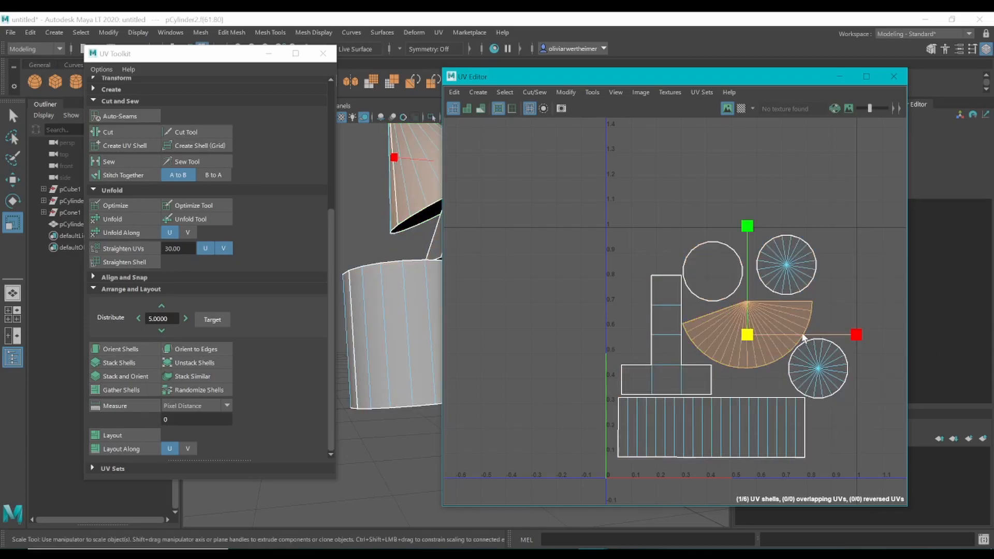
pyautogui.press('w')
pyautogui.click(837, 306)
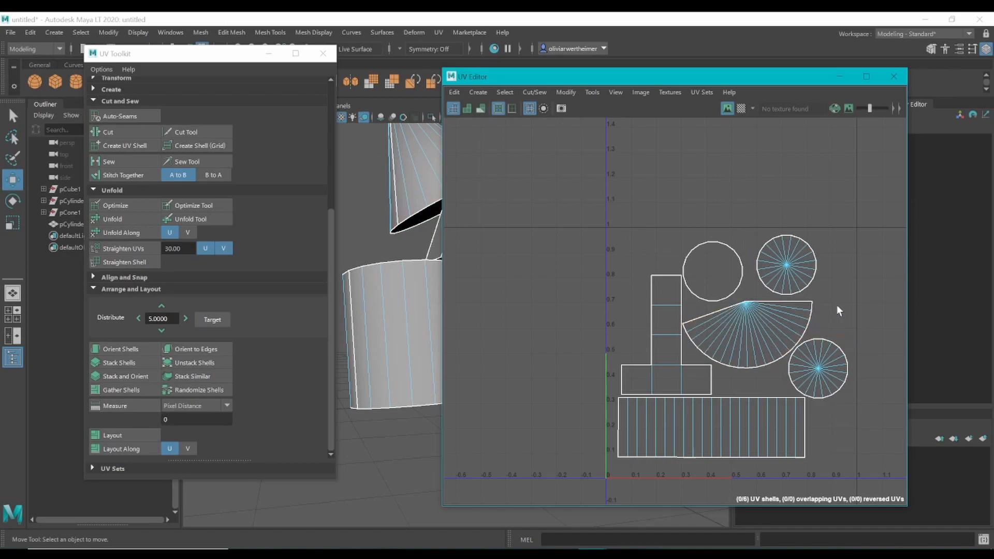
pyautogui.click(791, 321)
pyautogui.click(728, 409)
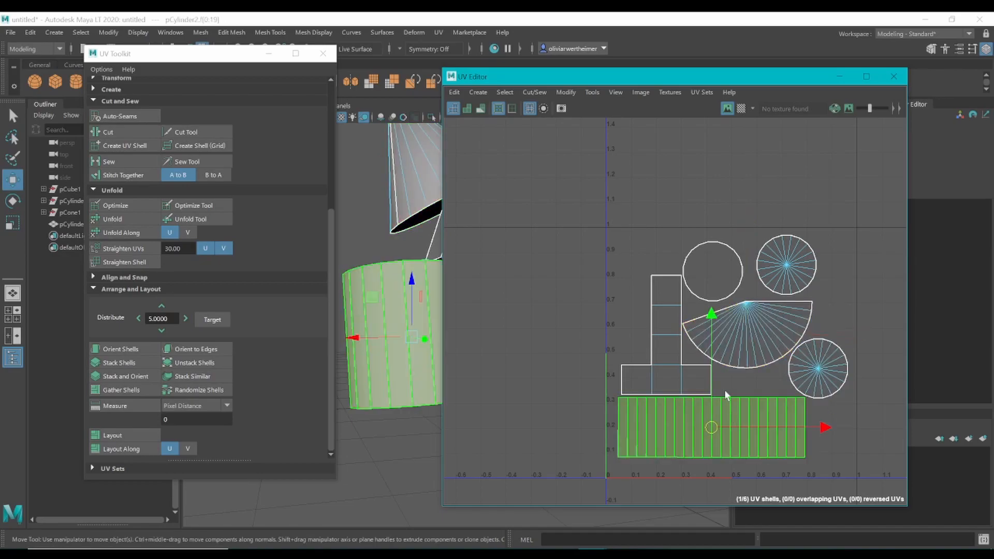
pyautogui.moveTo(715, 357); pyautogui.dragTo(713, 368)
# Move the cone's base shell slightly right and the cube's shell slightly left to widen the gap between them.
pyautogui.click(732, 350)
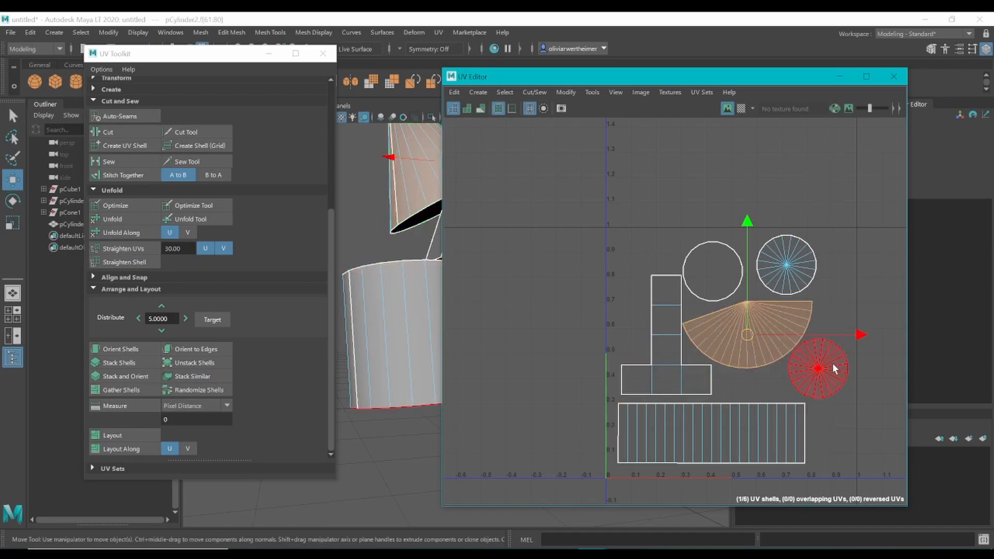
pyautogui.click(833, 361)
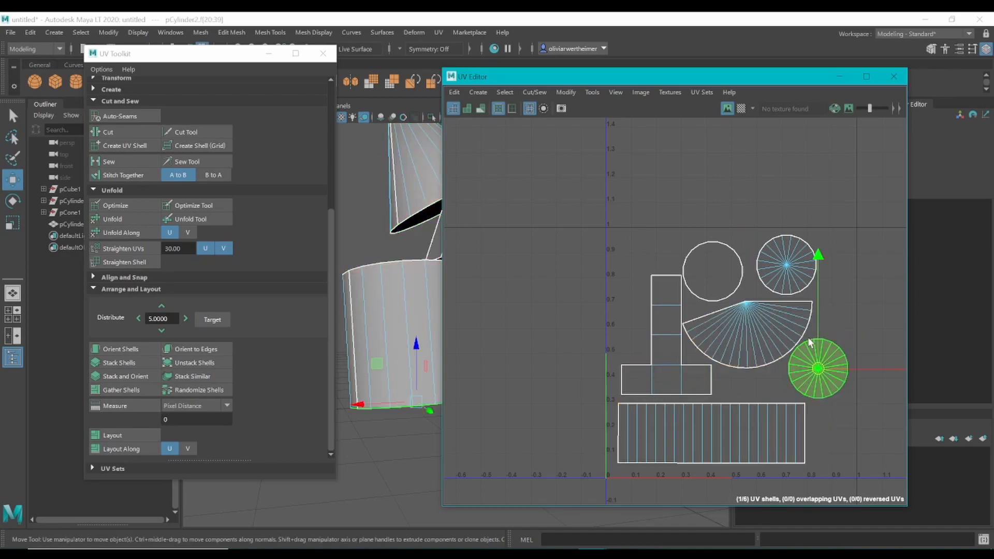
pyautogui.click(725, 283)
pyautogui.click(757, 265)
pyautogui.click(742, 270)
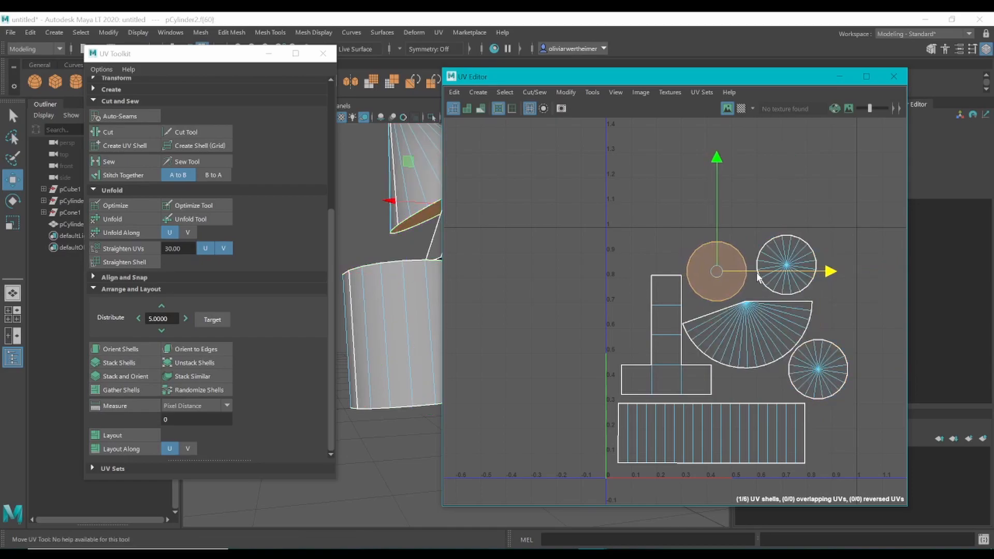
pyautogui.click(740, 320)
pyautogui.click(669, 354)
pyautogui.moveTo(689, 333); pyautogui.dragTo(687, 337)
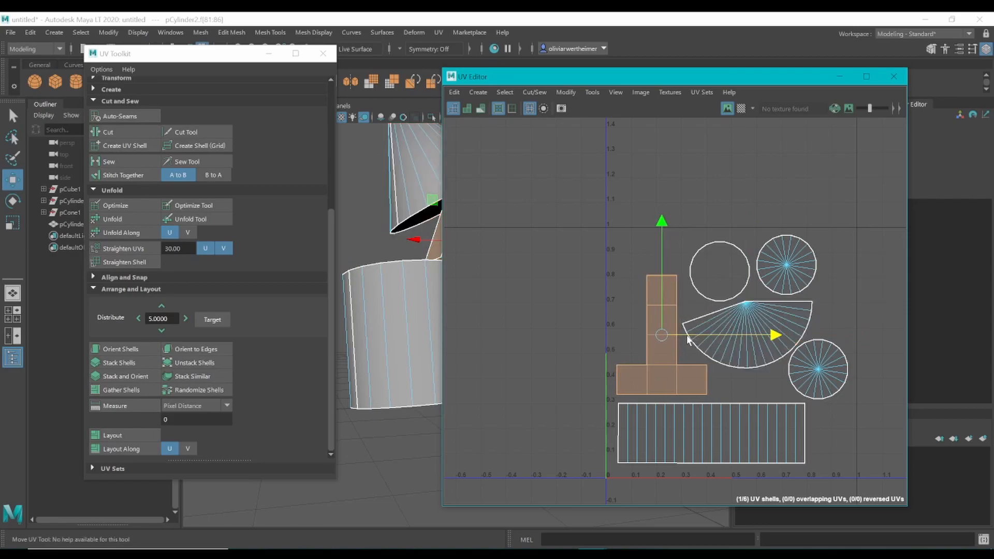
# Move the cylinder cap shell beside the cone's fan-shaped shell slightly down to separate the two, and clear the selection.
pyautogui.click(731, 360)
pyautogui.click(817, 367)
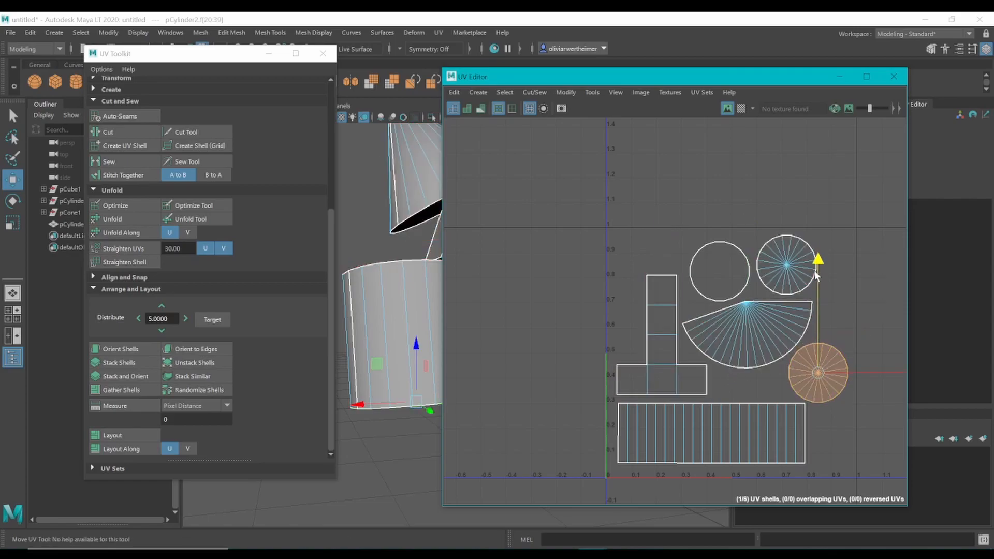
pyautogui.click(835, 295)
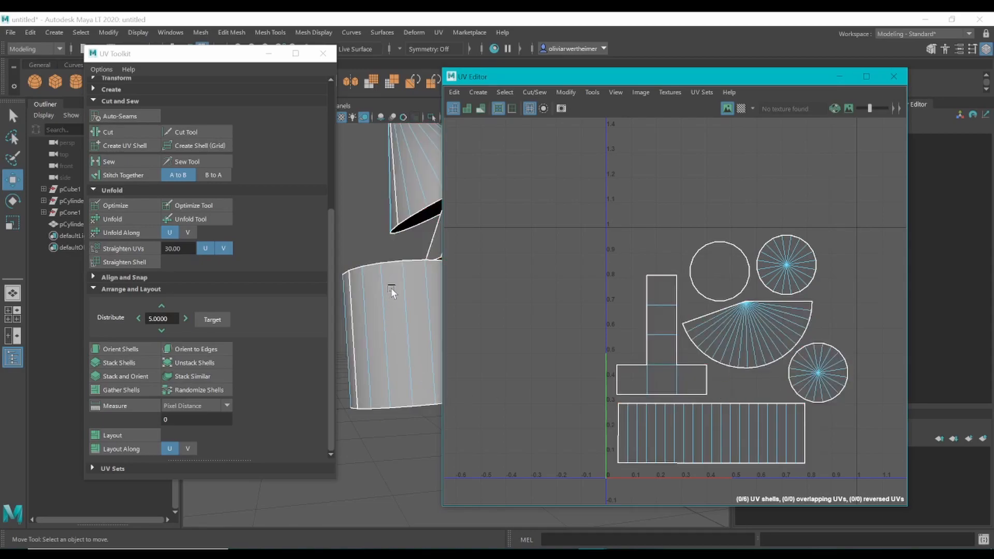
pyautogui.keyDown('alt'); pyautogui.moveTo(413, 226); pyautogui.dragTo(383, 297); pyautogui.keyUp('alt')
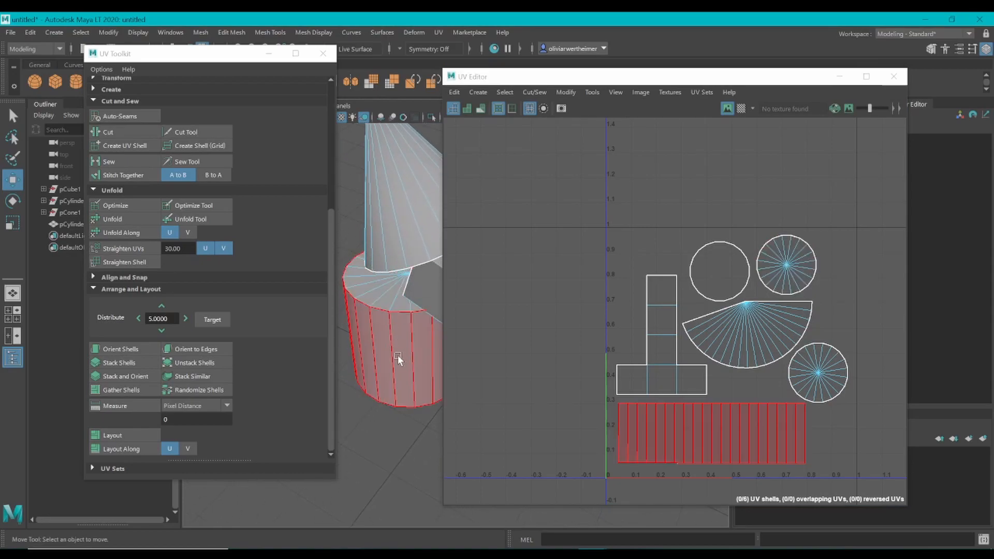
pyautogui.moveTo(393, 346)
pyautogui.keyDown('alt'); pyautogui.mouseDown()
pyautogui.moveTo(399, 331)
pyautogui.moveTo(412, 344)
pyautogui.mouseUp(); pyautogui.keyUp('alt')
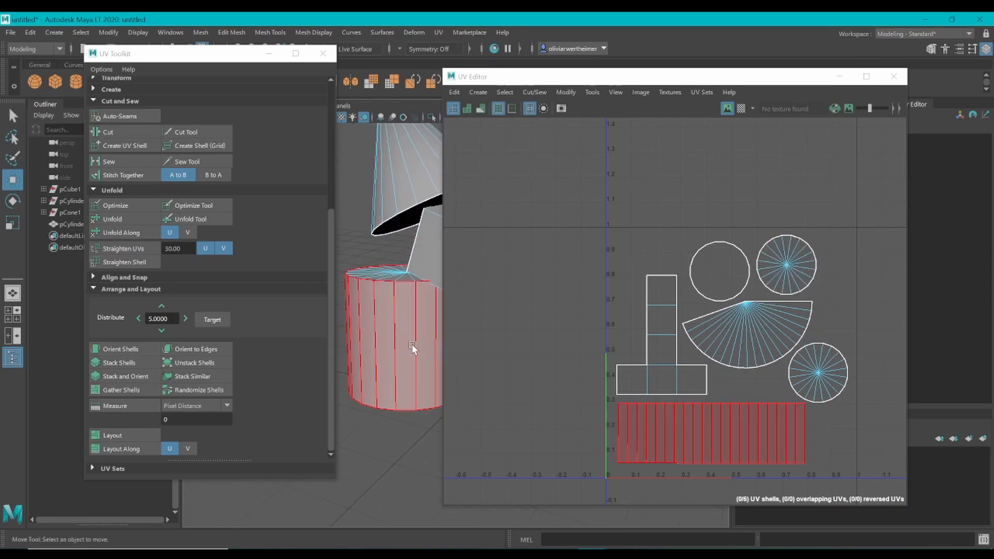